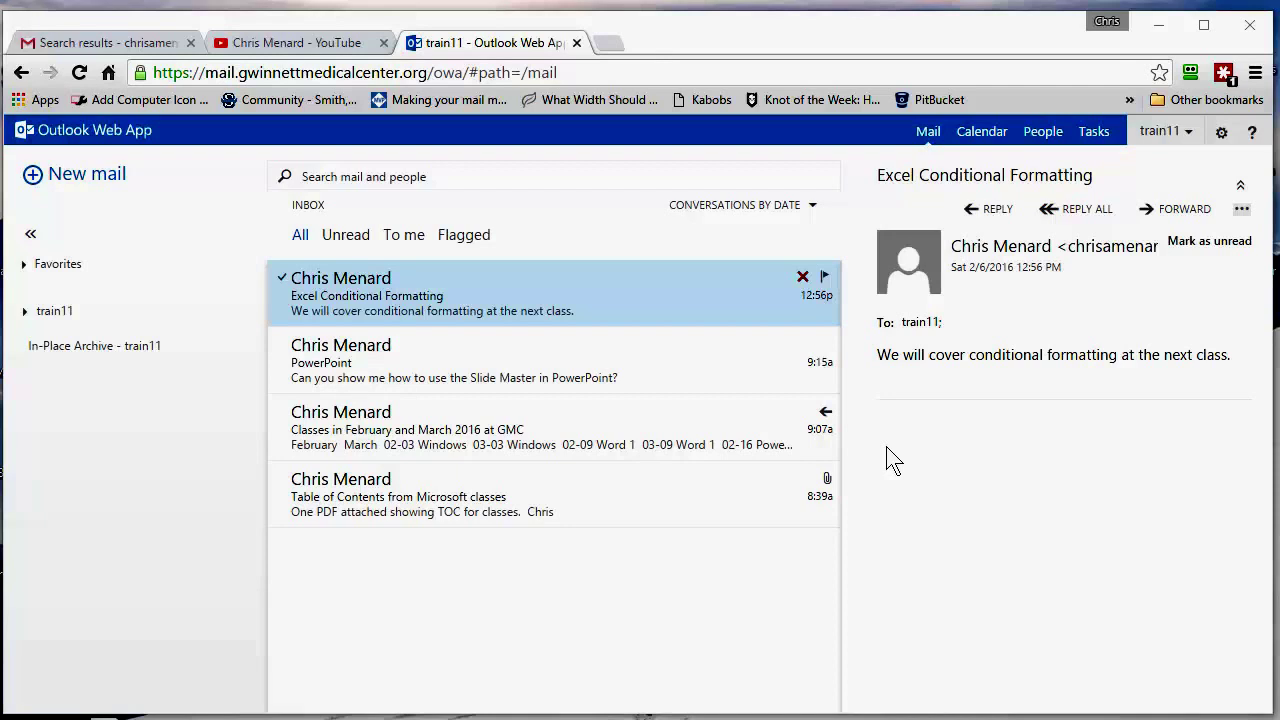
# View the PowerPoint and February/March classes messages, and set the display settings to hide the reading pane.
pyautogui.click(566, 384)
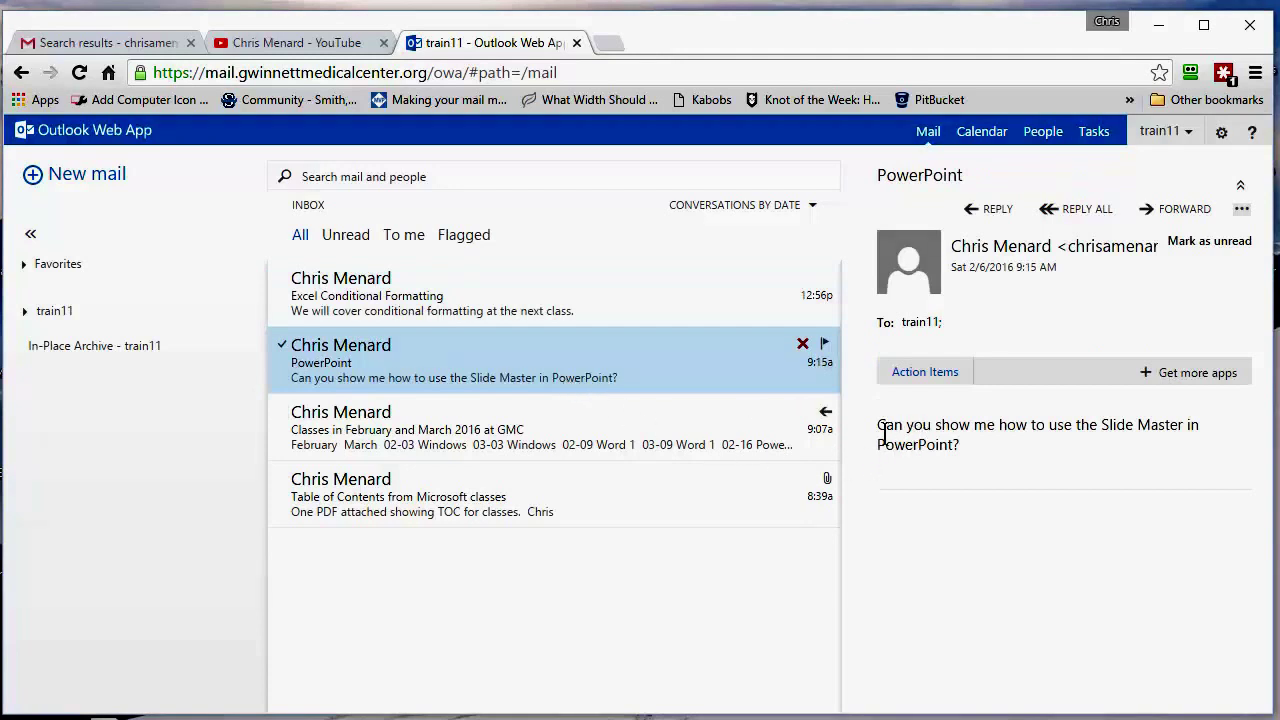
pyautogui.click(737, 437)
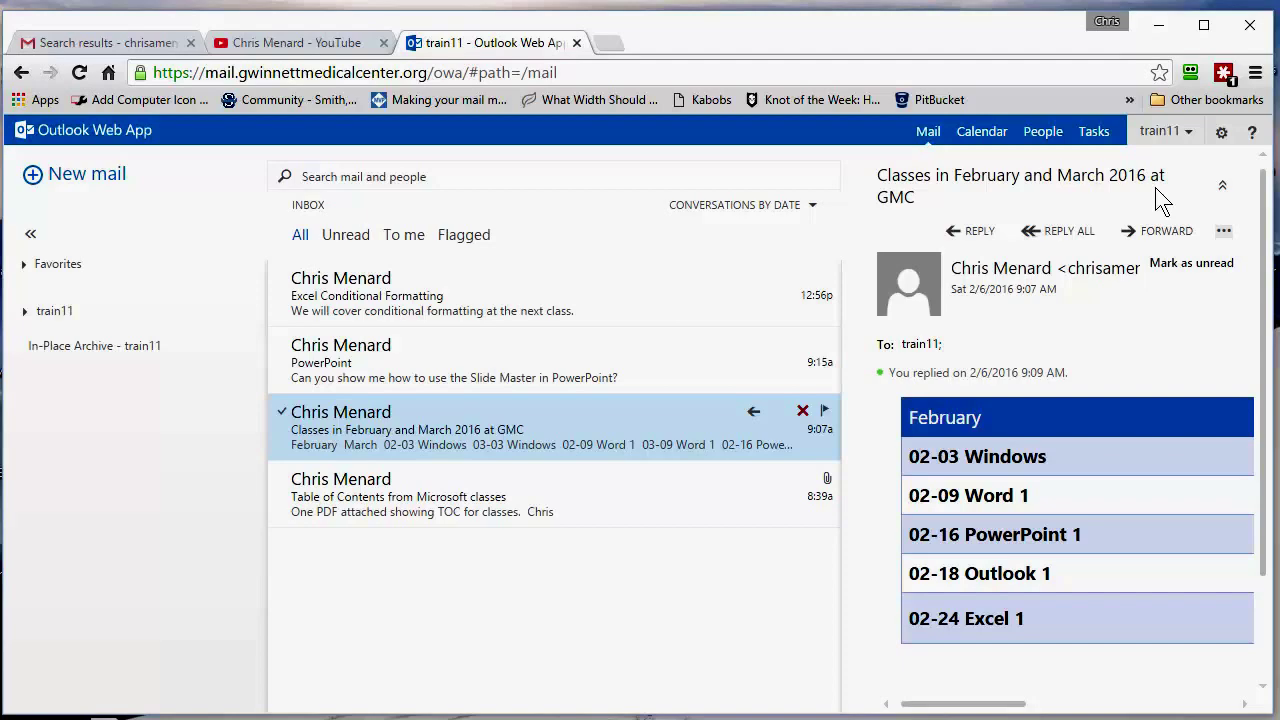
pyautogui.click(1220, 135)
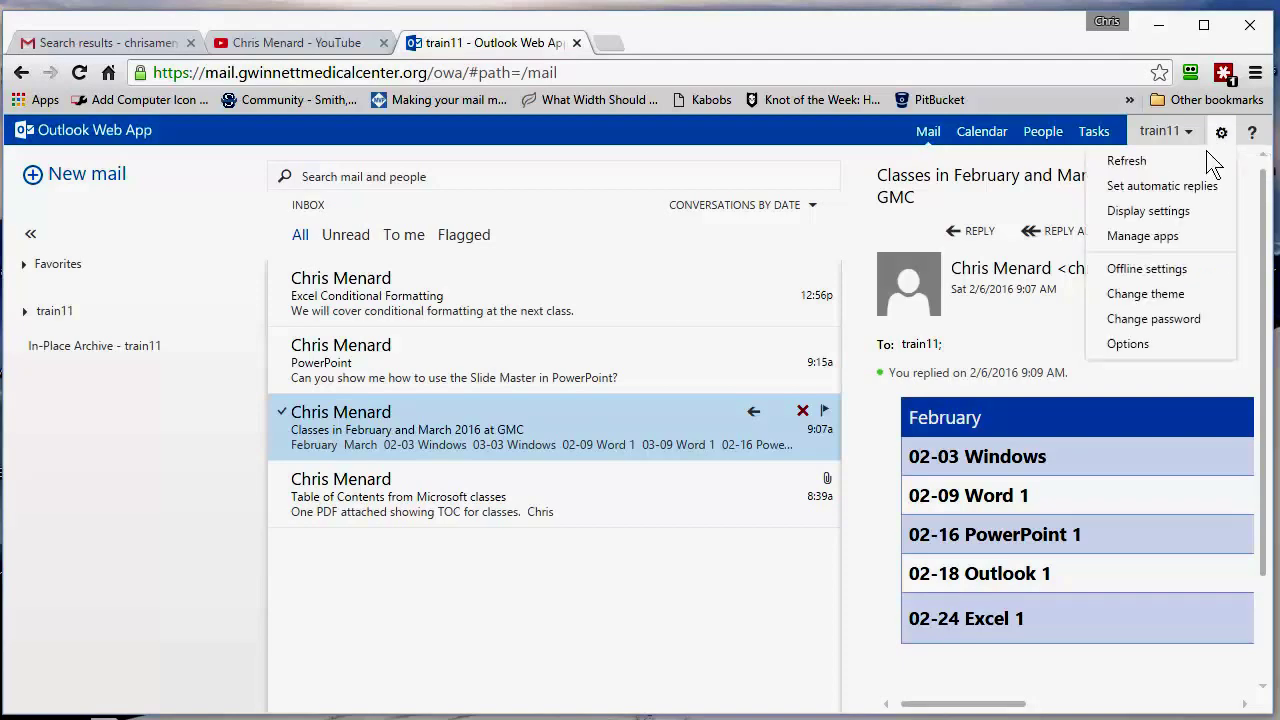
pyautogui.click(1172, 222)
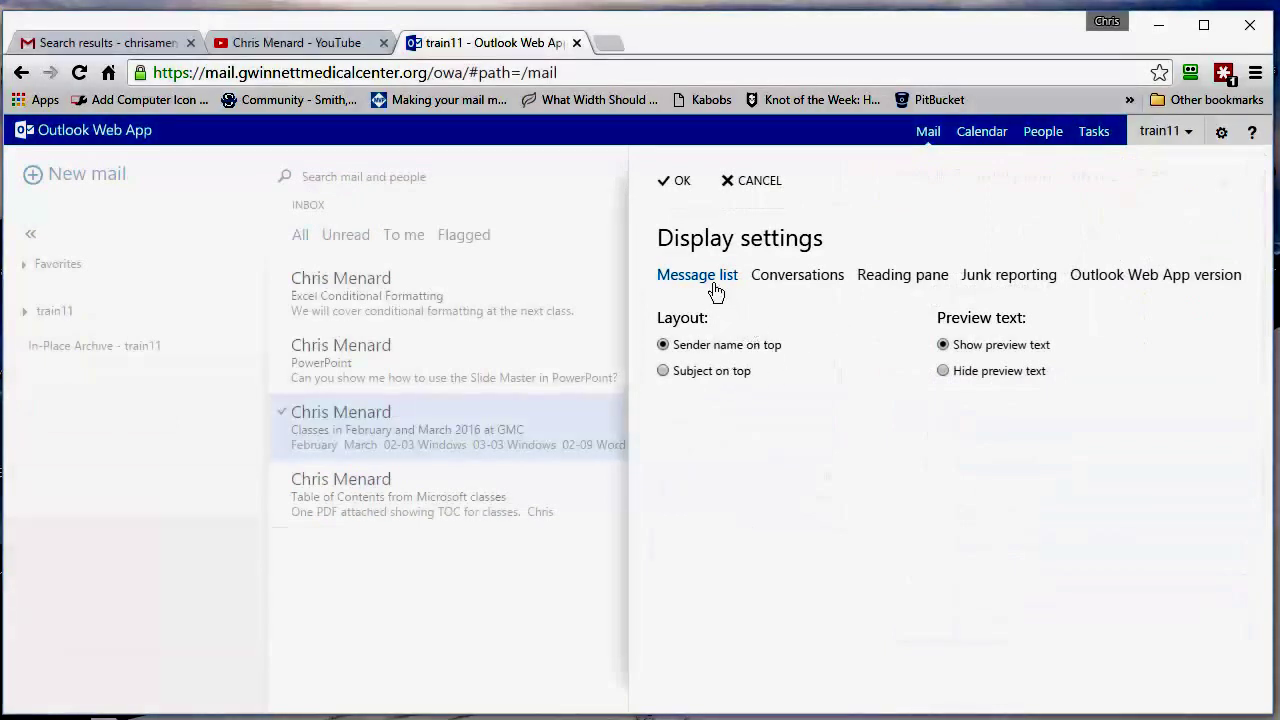
pyautogui.click(906, 276)
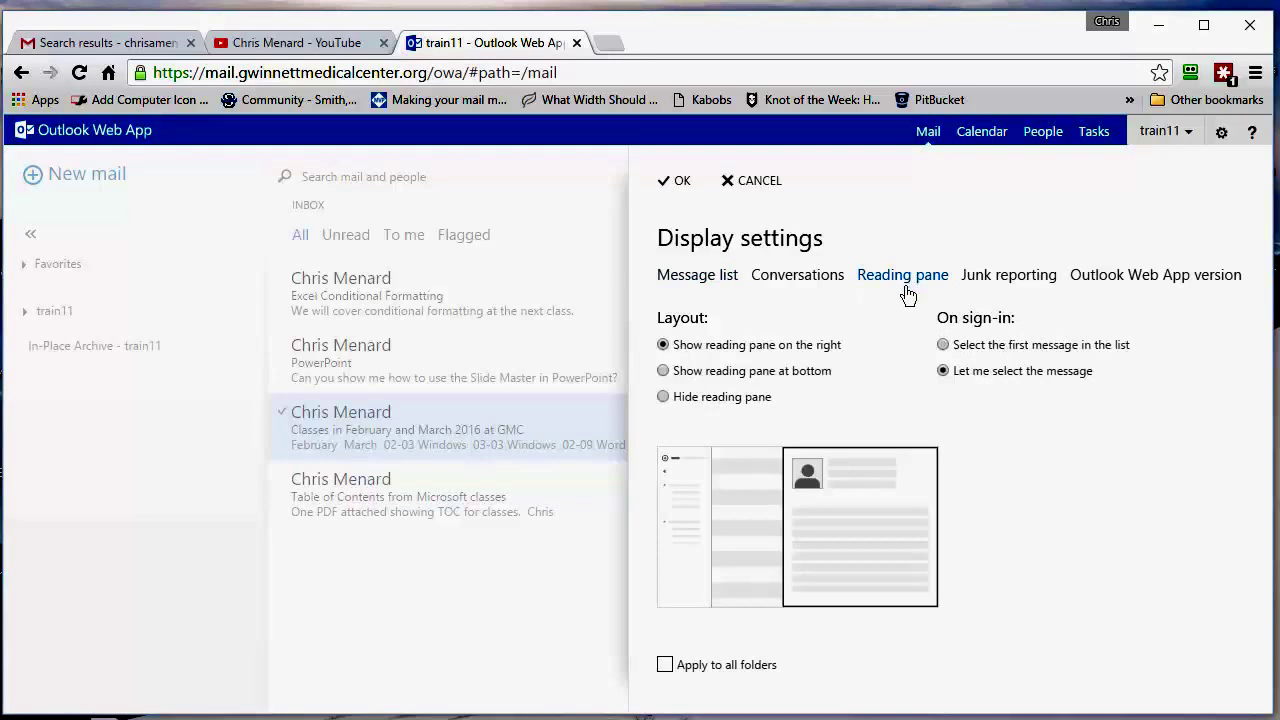
pyautogui.click(661, 397)
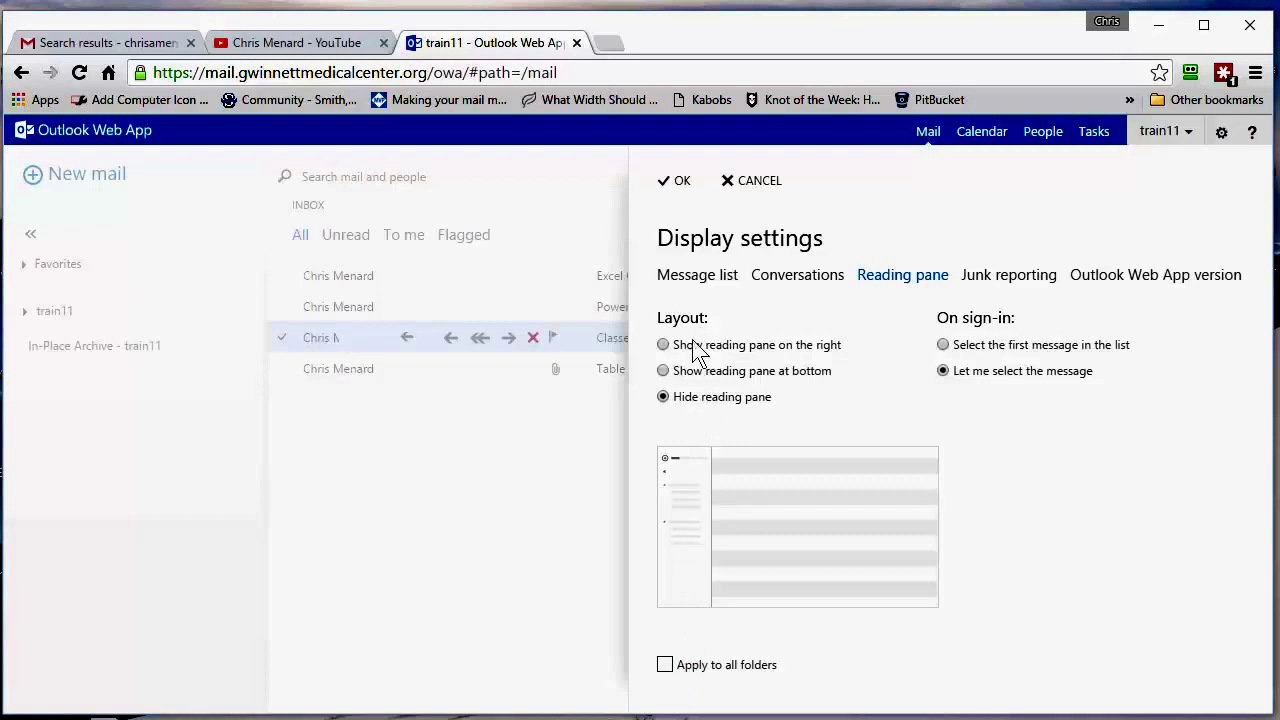
pyautogui.click(680, 185)
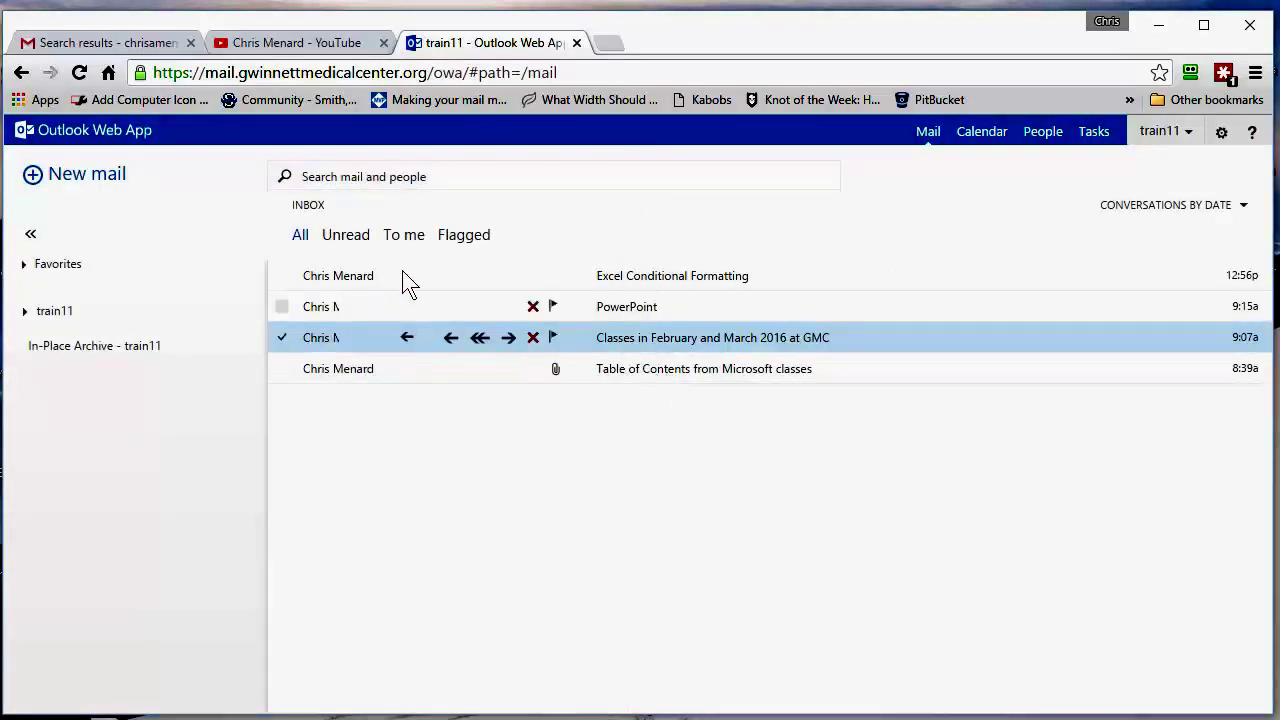
# Change the display settings to show the reading pane on the right.
pyautogui.click(1221, 140)
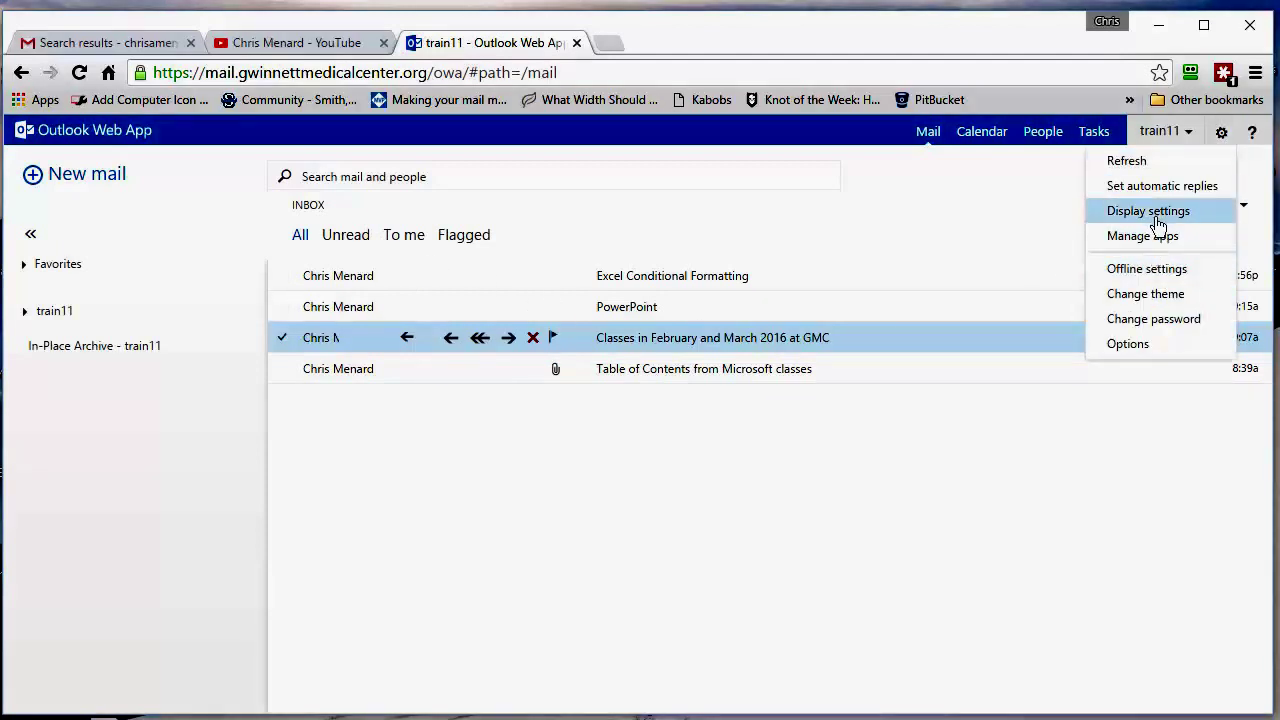
pyautogui.click(1155, 212)
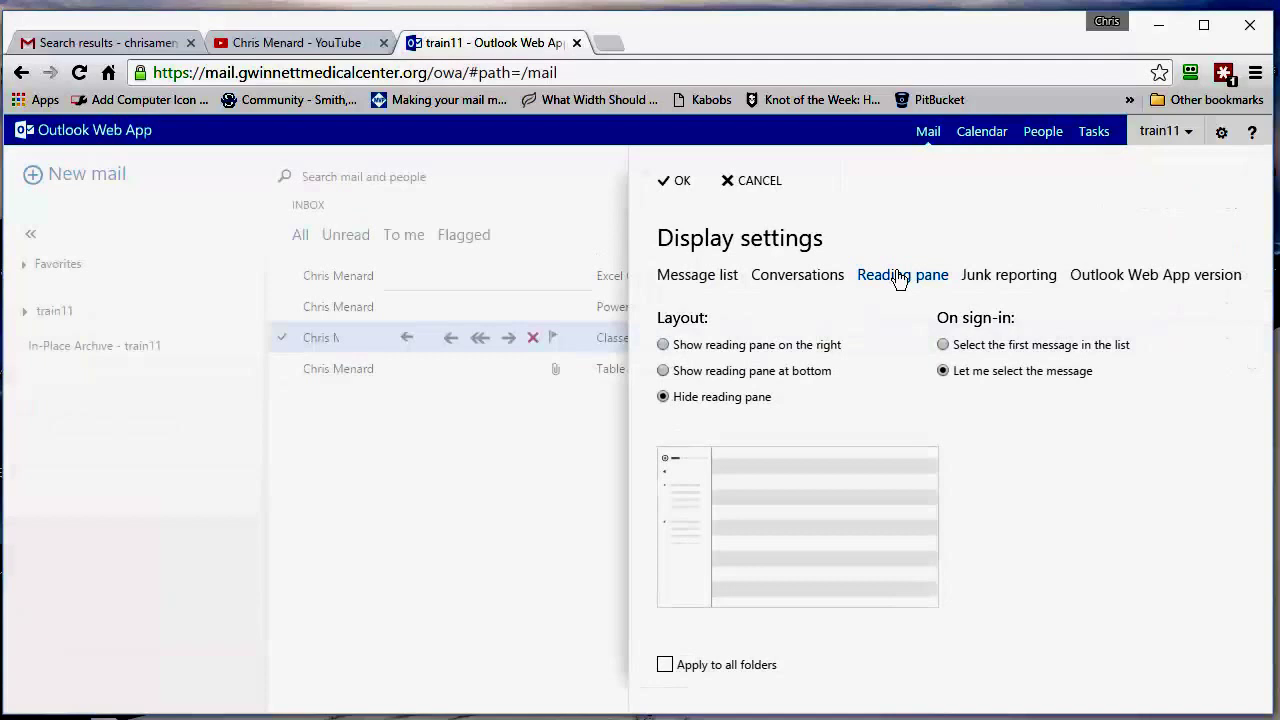
pyautogui.click(663, 345)
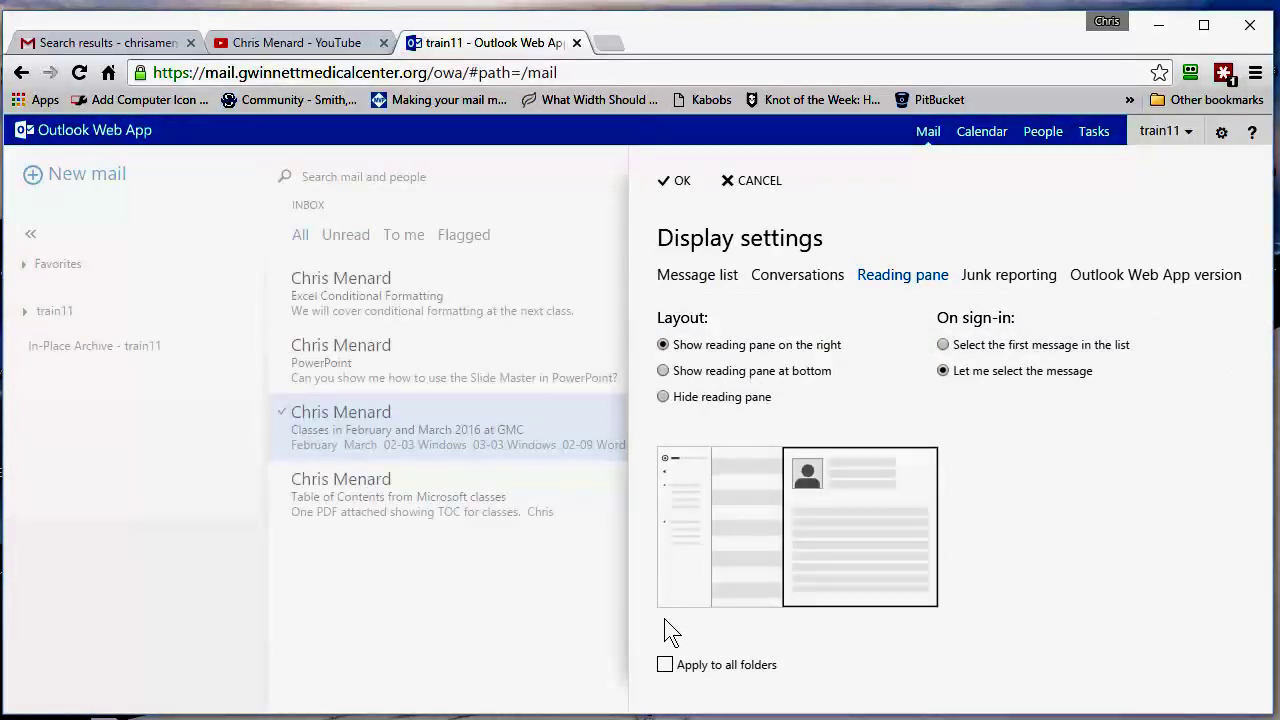
pyautogui.click(677, 181)
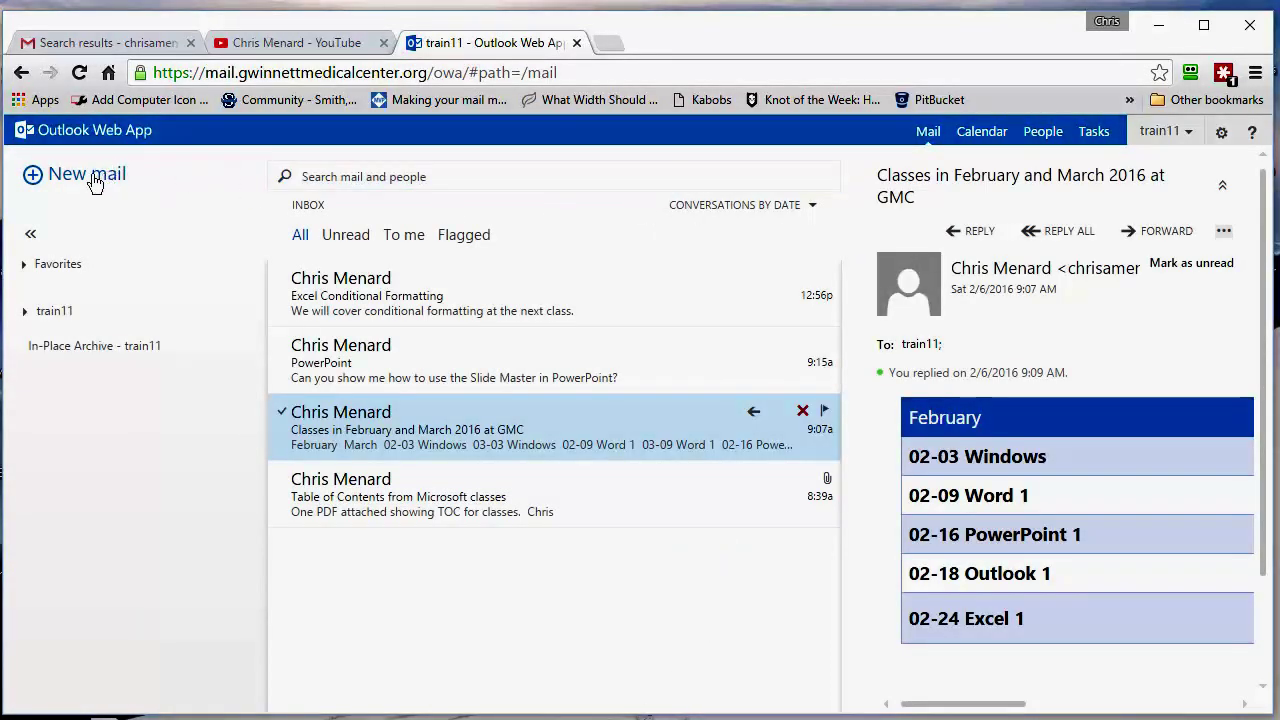
# Start a new email to check its blank layout, and discard it.
pyautogui.click(92, 178)
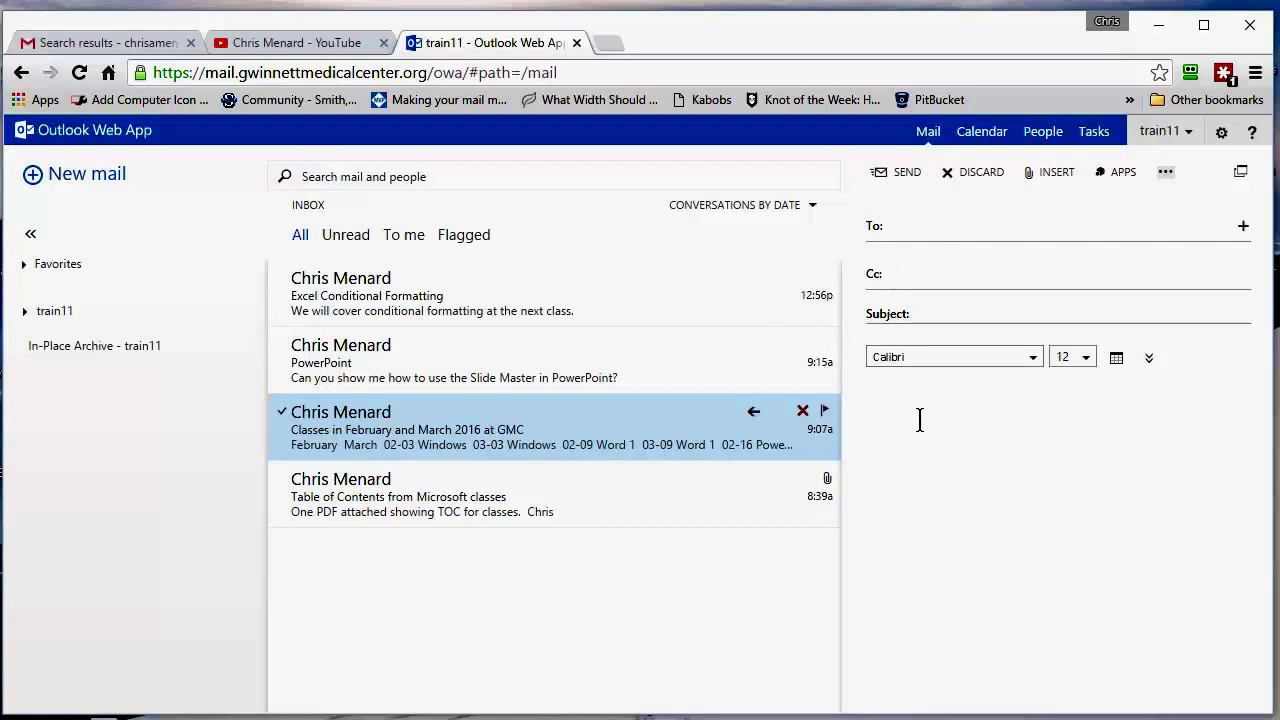
pyautogui.click(978, 176)
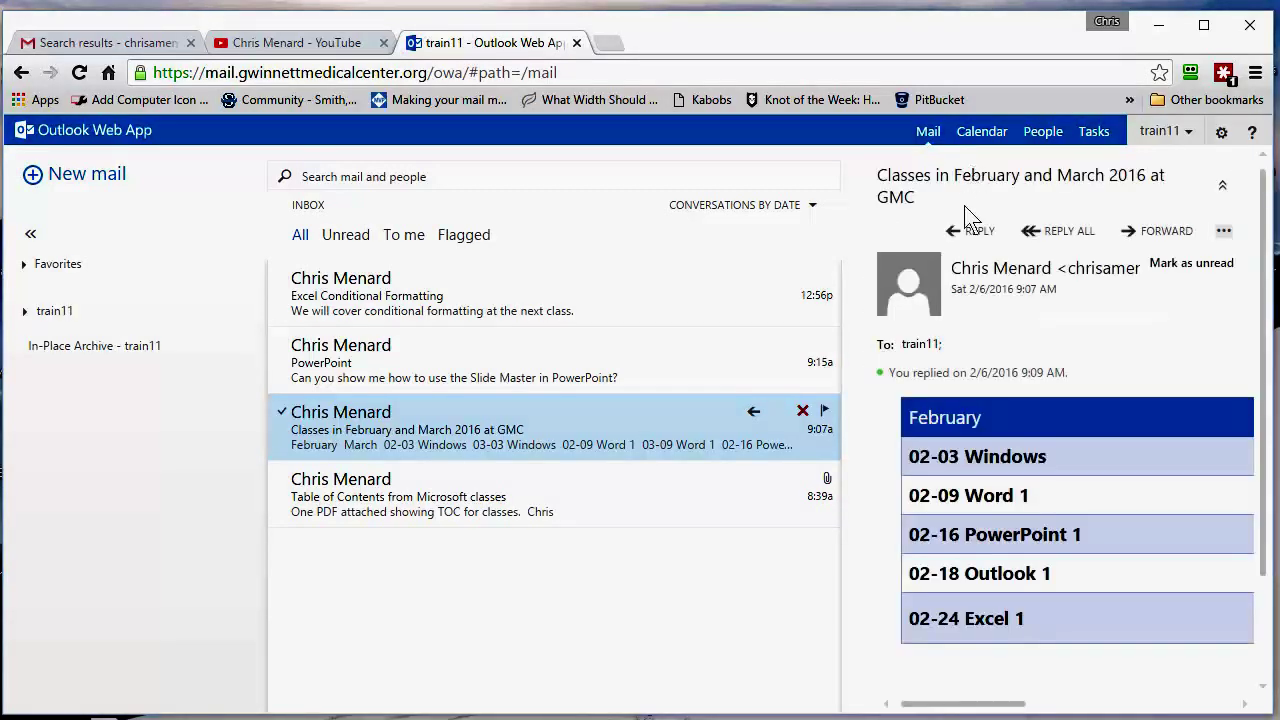
# Create an email signature with the sender's full name above the line "alkdjfadk;ljd;lkjdkljasd", and include it automatically on sent messages.
pyautogui.click(1221, 136)
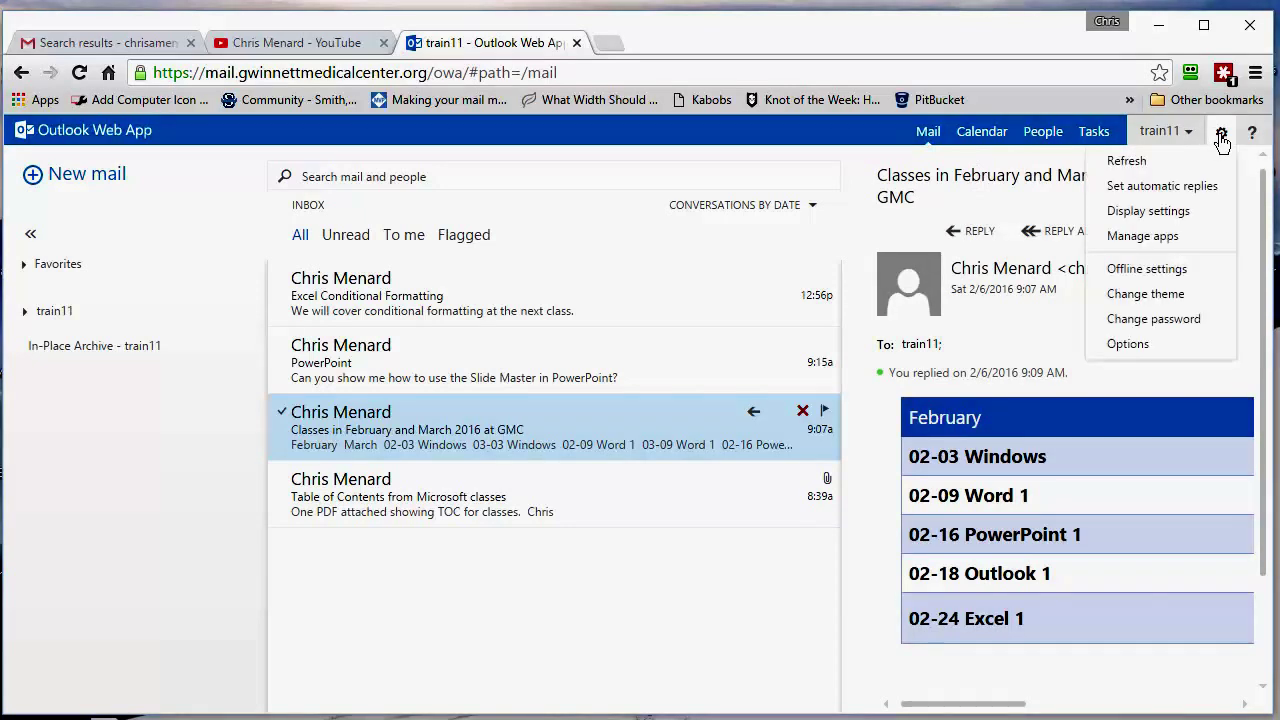
pyautogui.click(1130, 345)
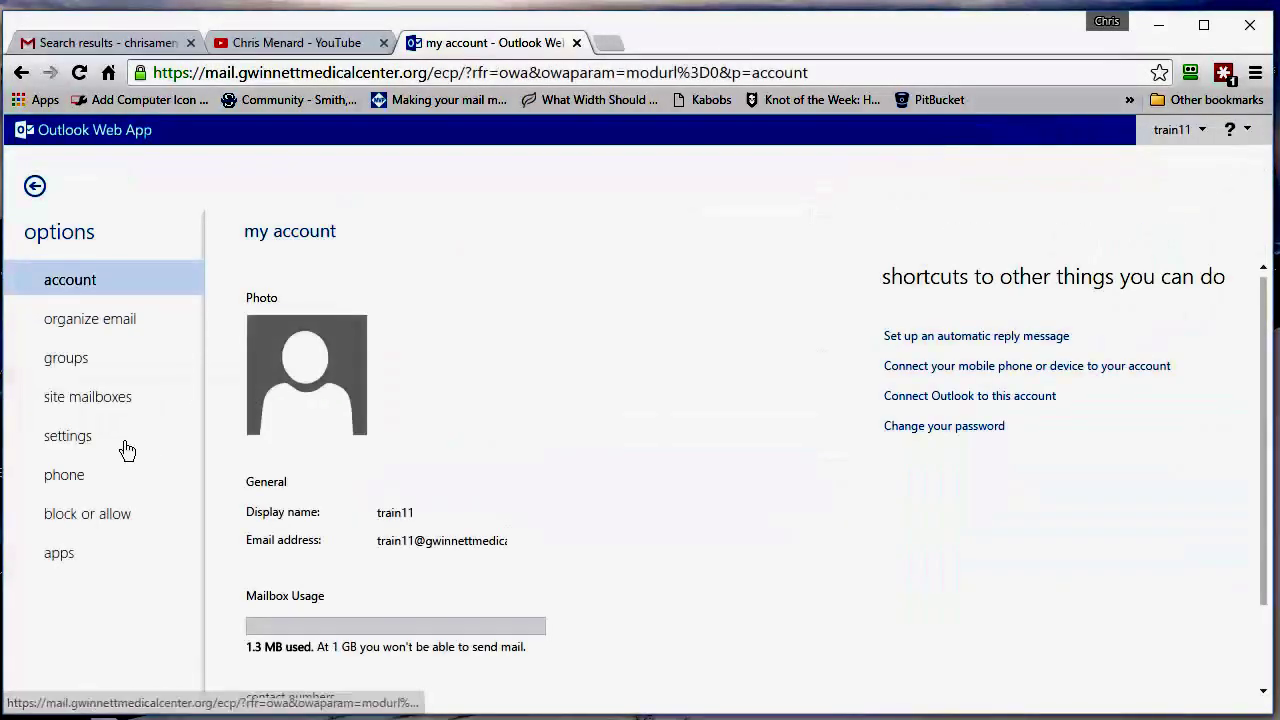
pyautogui.click(67, 440)
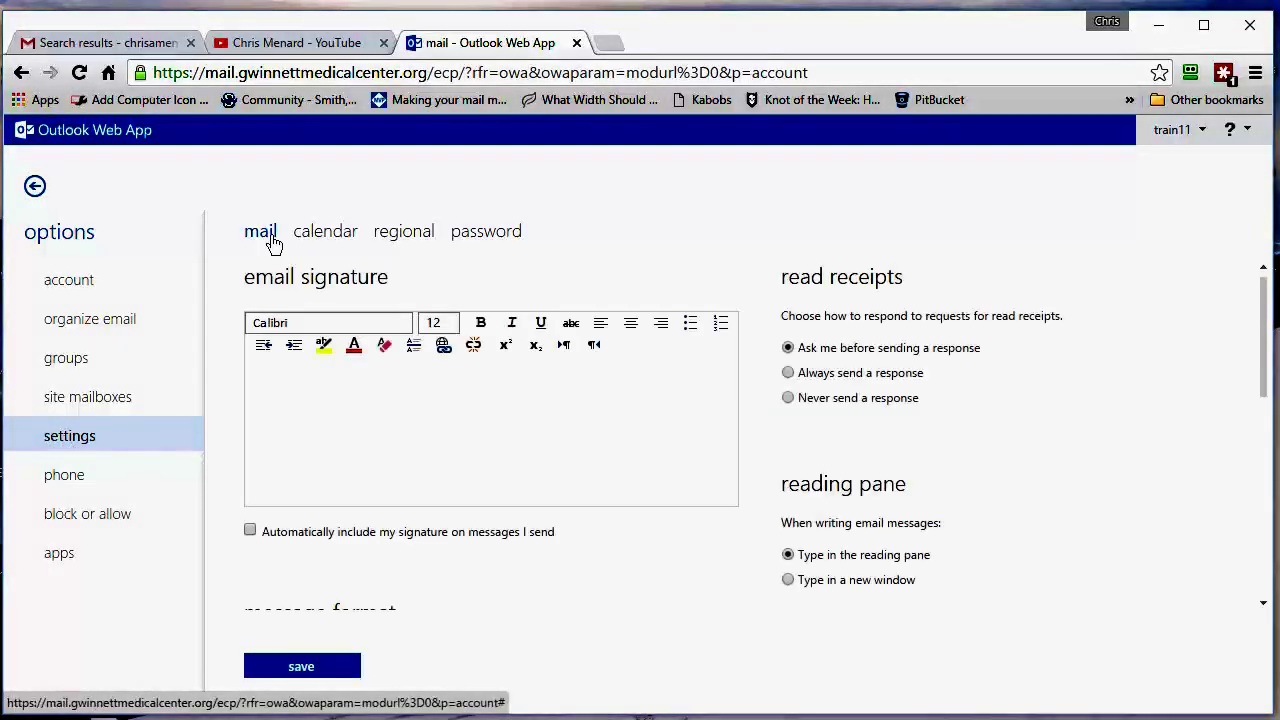
pyautogui.click(287, 394)
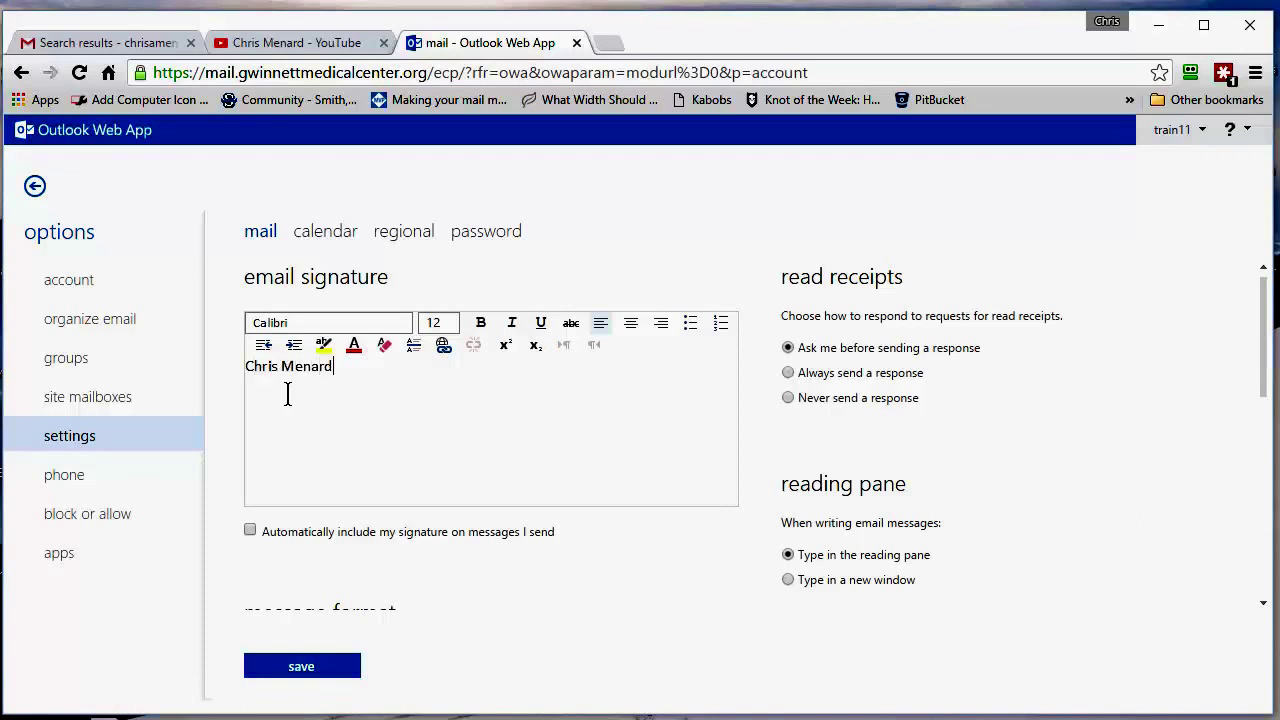
pyautogui.write('alkdjfadk;ljd;lkjdkljasd')
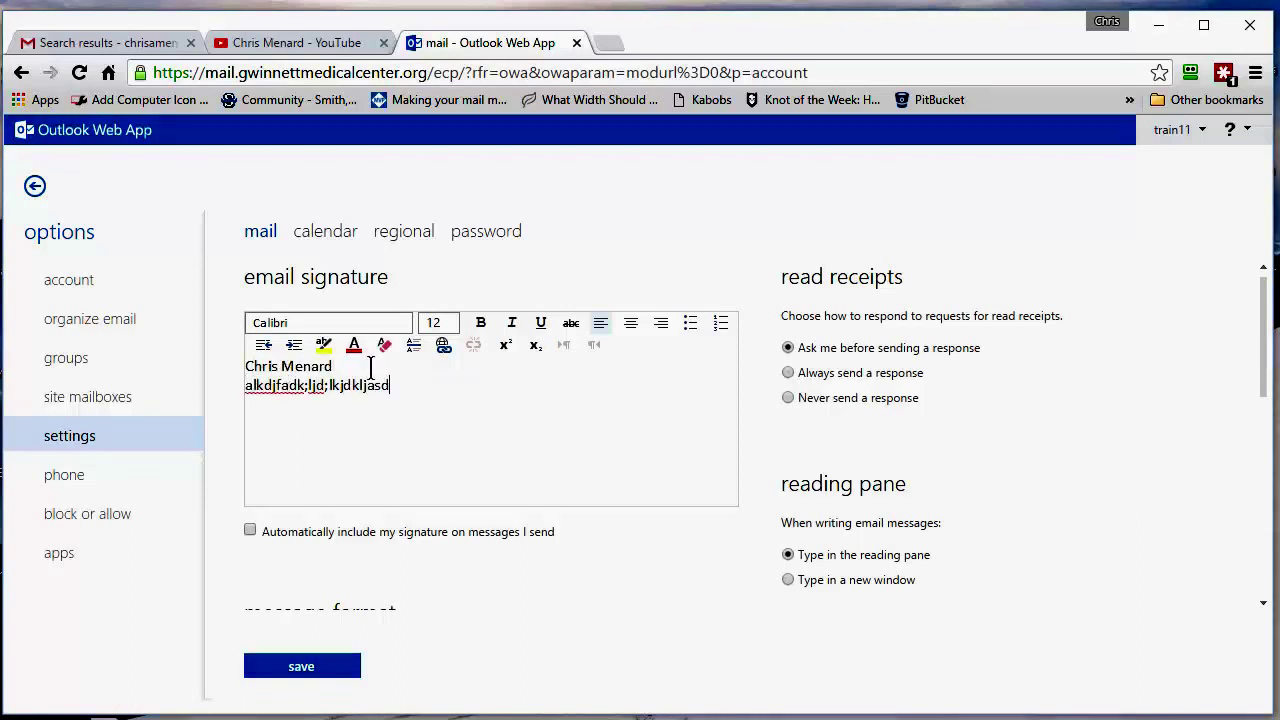
pyautogui.click(353, 364)
pyautogui.moveTo(334, 366); pyautogui.dragTo(244, 366)
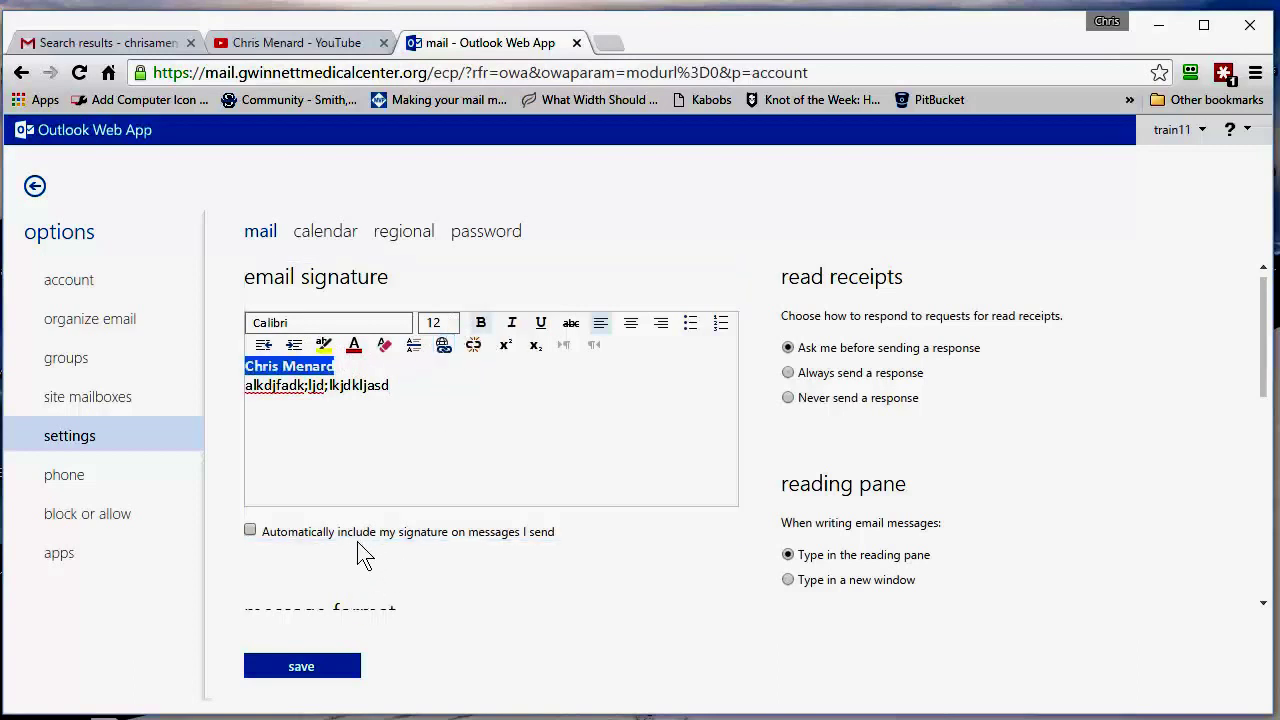
pyautogui.click(249, 531)
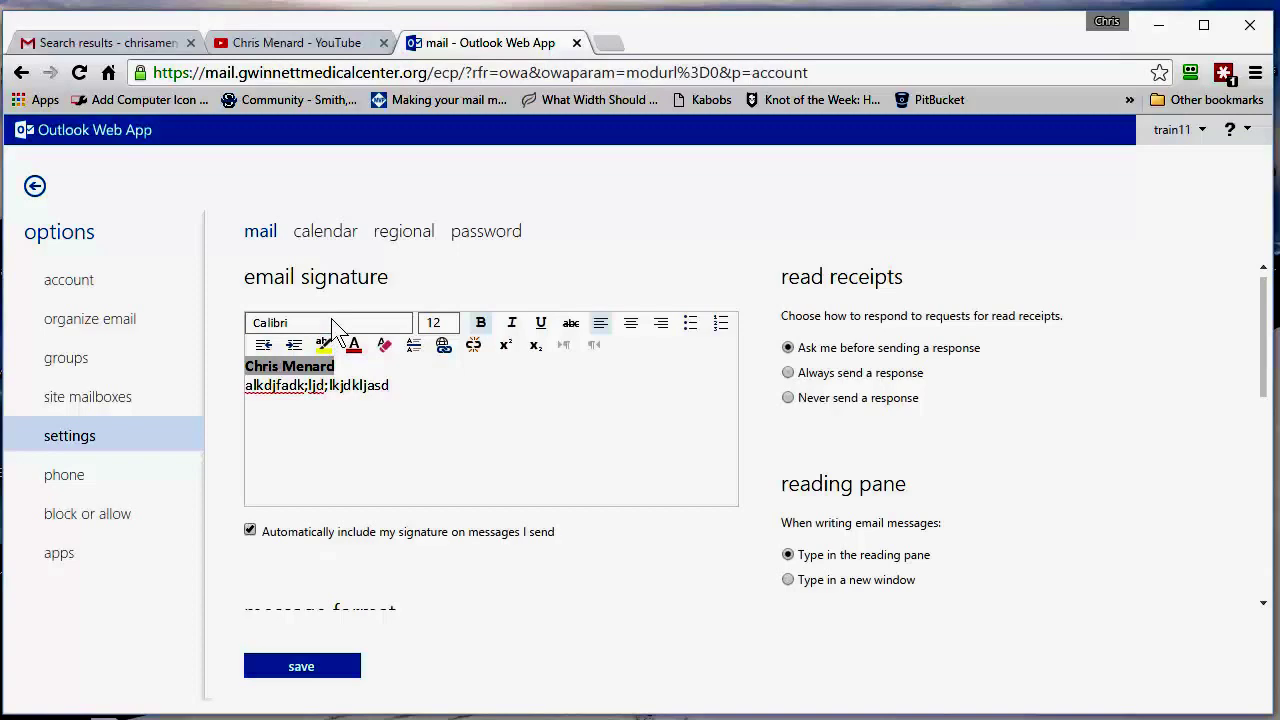
# Set the message format to always show Bcc and save the mail settings.
pyautogui.scroll(-4, 376, 433)
pyautogui.scroll(1, 374, 432)
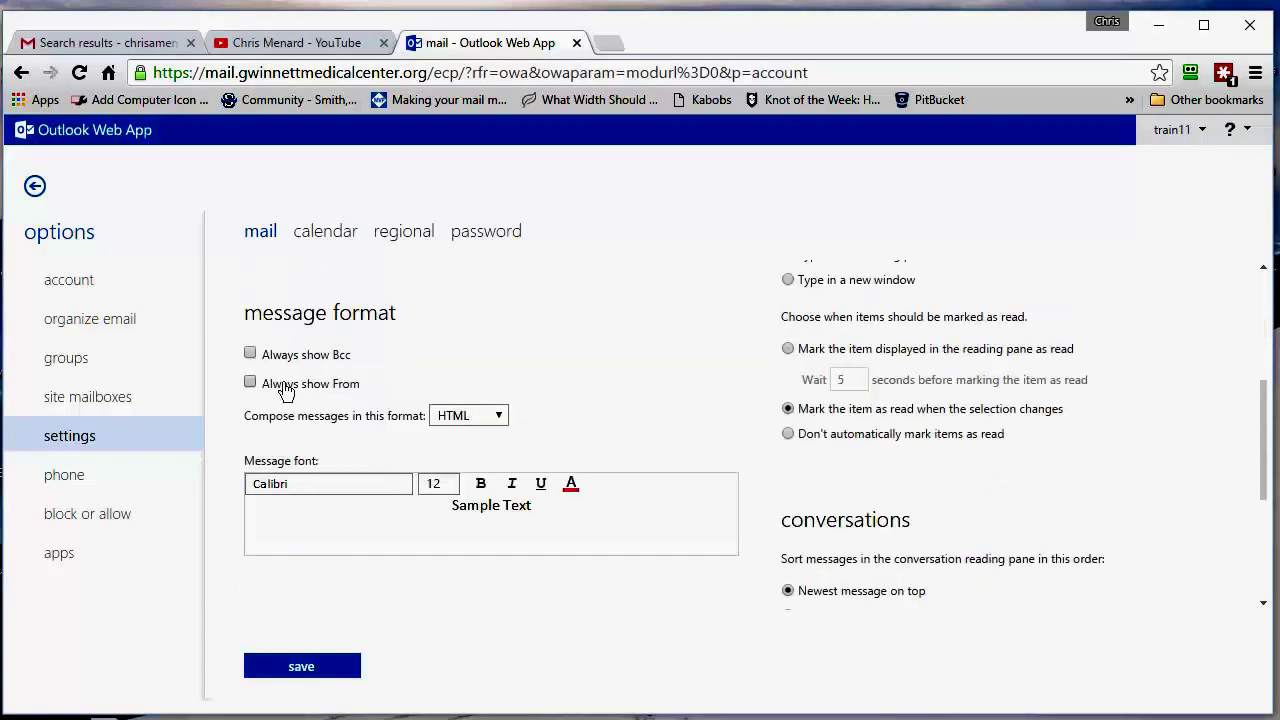
pyautogui.click(250, 356)
pyautogui.click(327, 675)
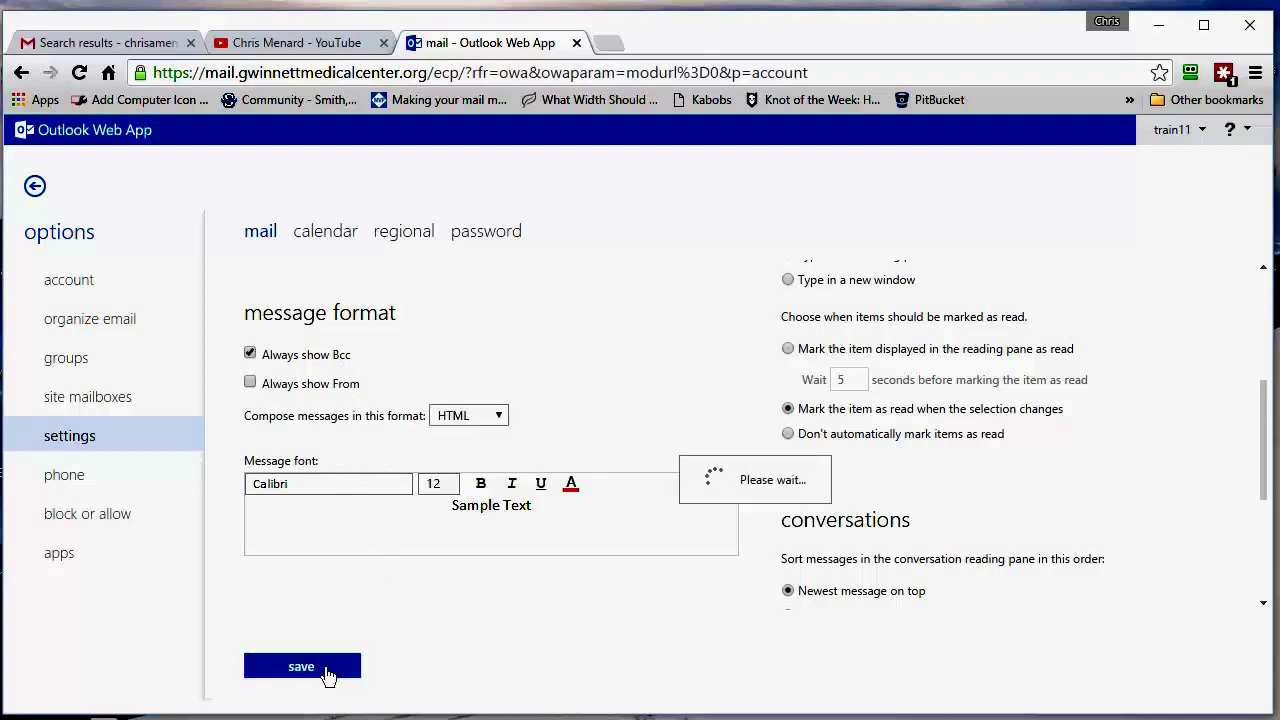
# Return to the mailbox and start a new email to check the signature and Bcc field.
pyautogui.click(36, 189)
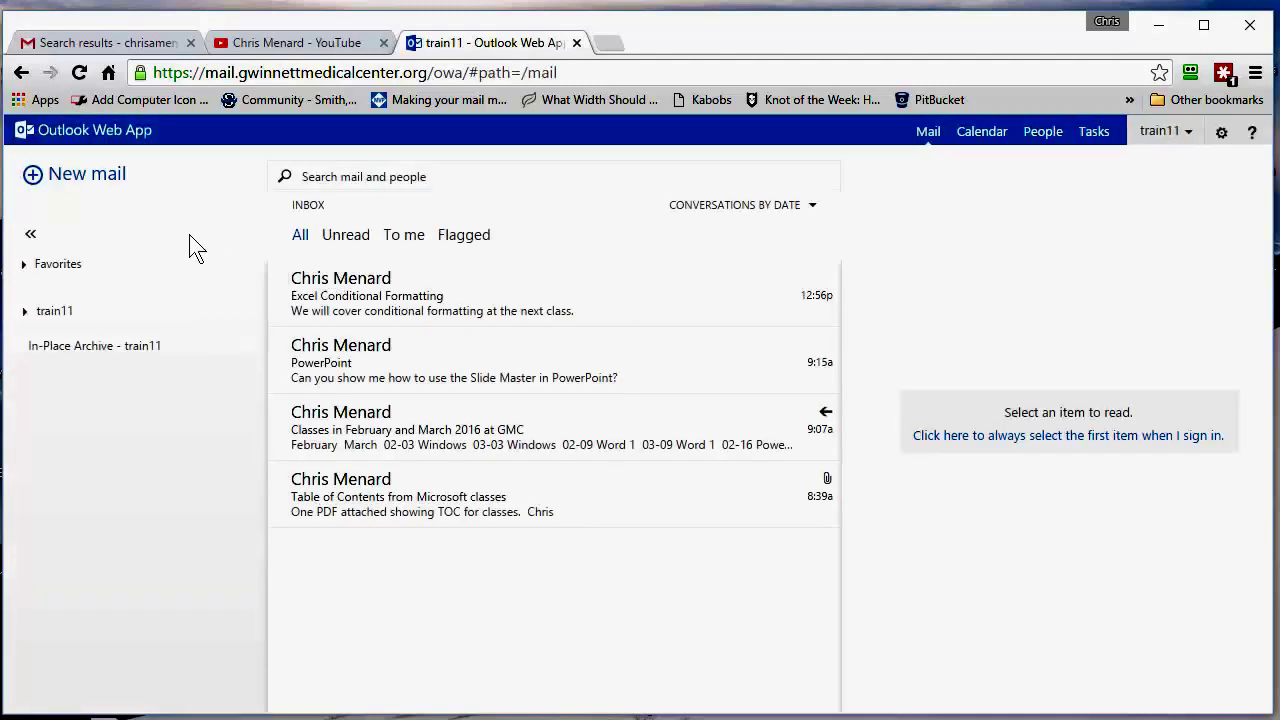
pyautogui.click(86, 186)
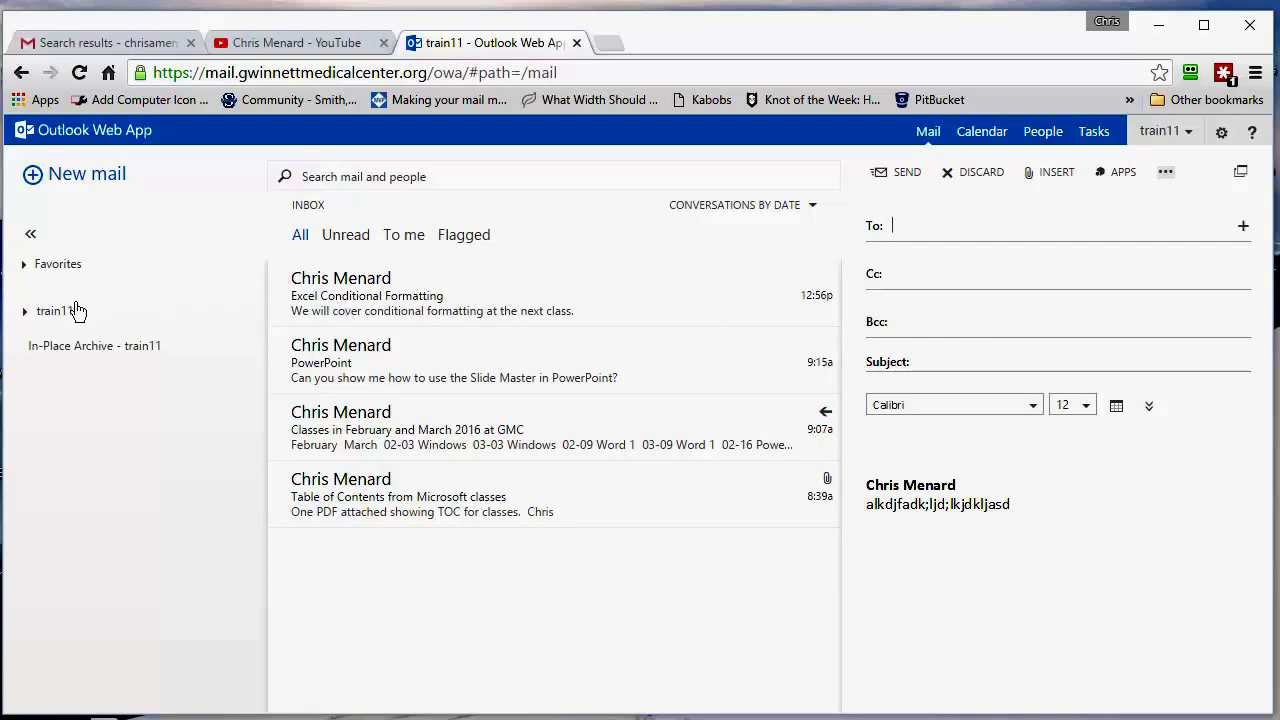
# Expand the mailbox folder list and the Favorites list.
pyautogui.click(25, 313)
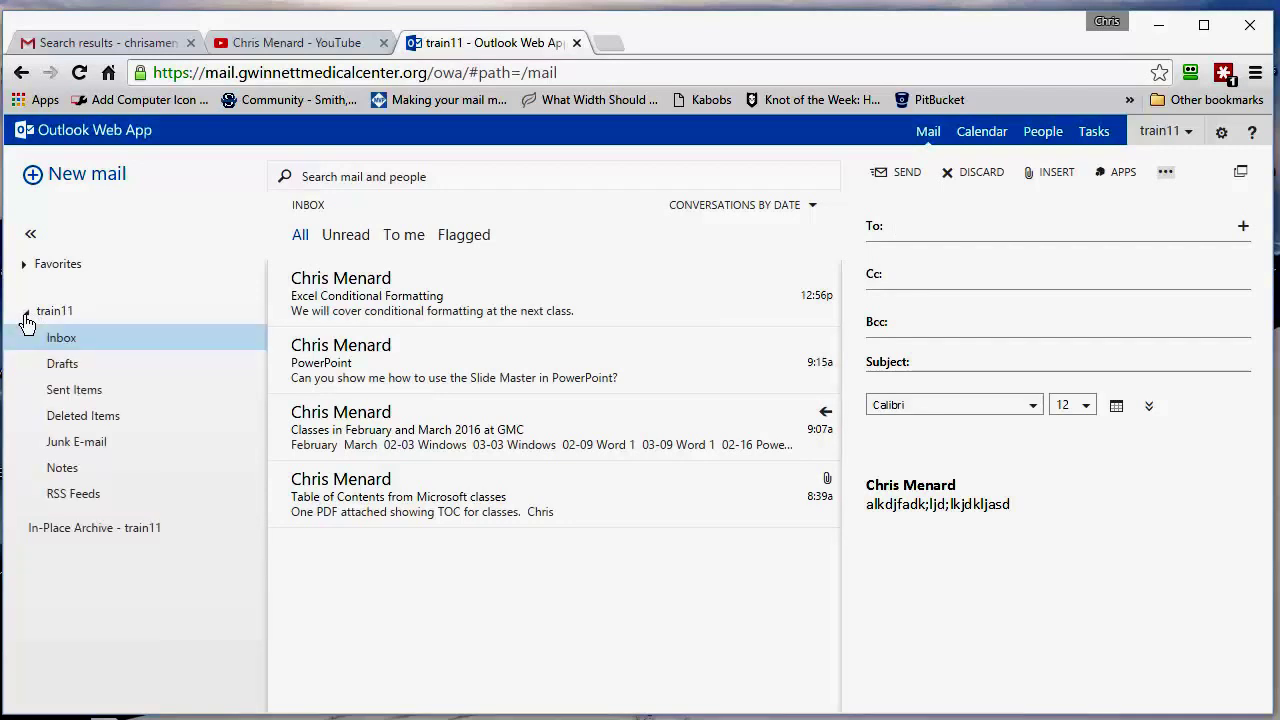
pyautogui.click(25, 266)
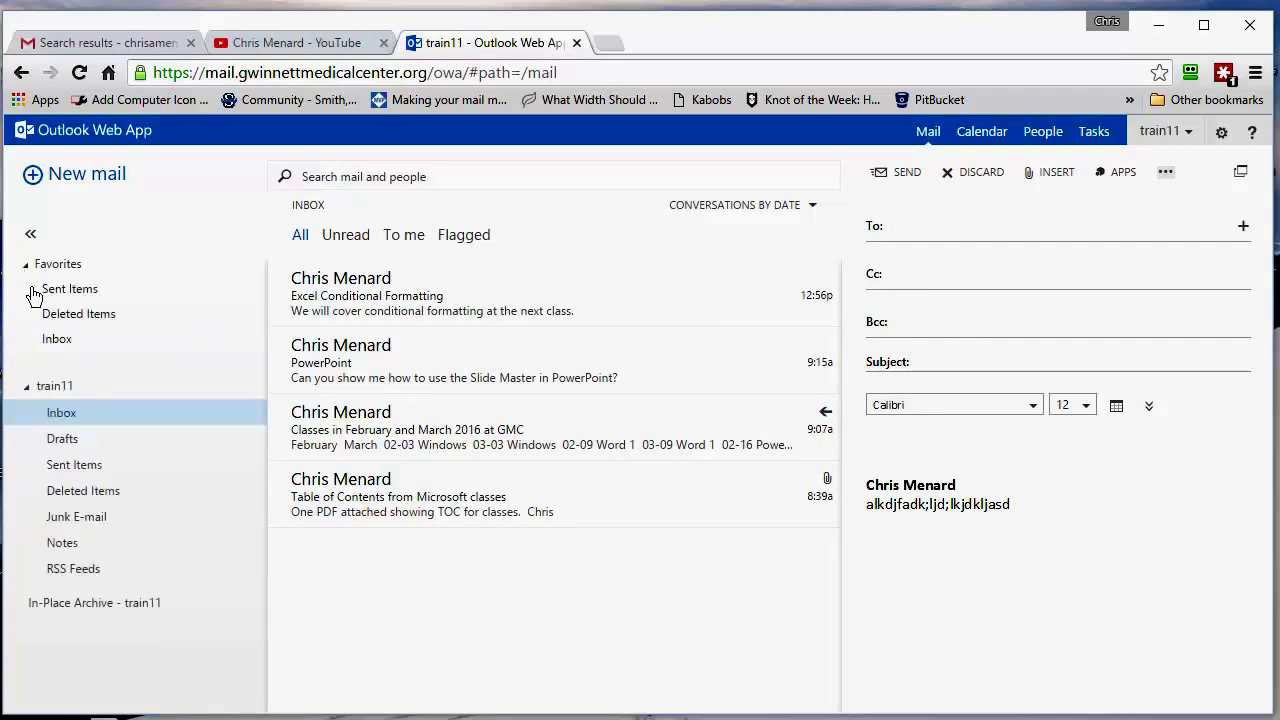
pyautogui.click(26, 266)
pyautogui.click(25, 266)
# Check the mailbox usage in the account options and return to the mailbox.
pyautogui.click(1222, 134)
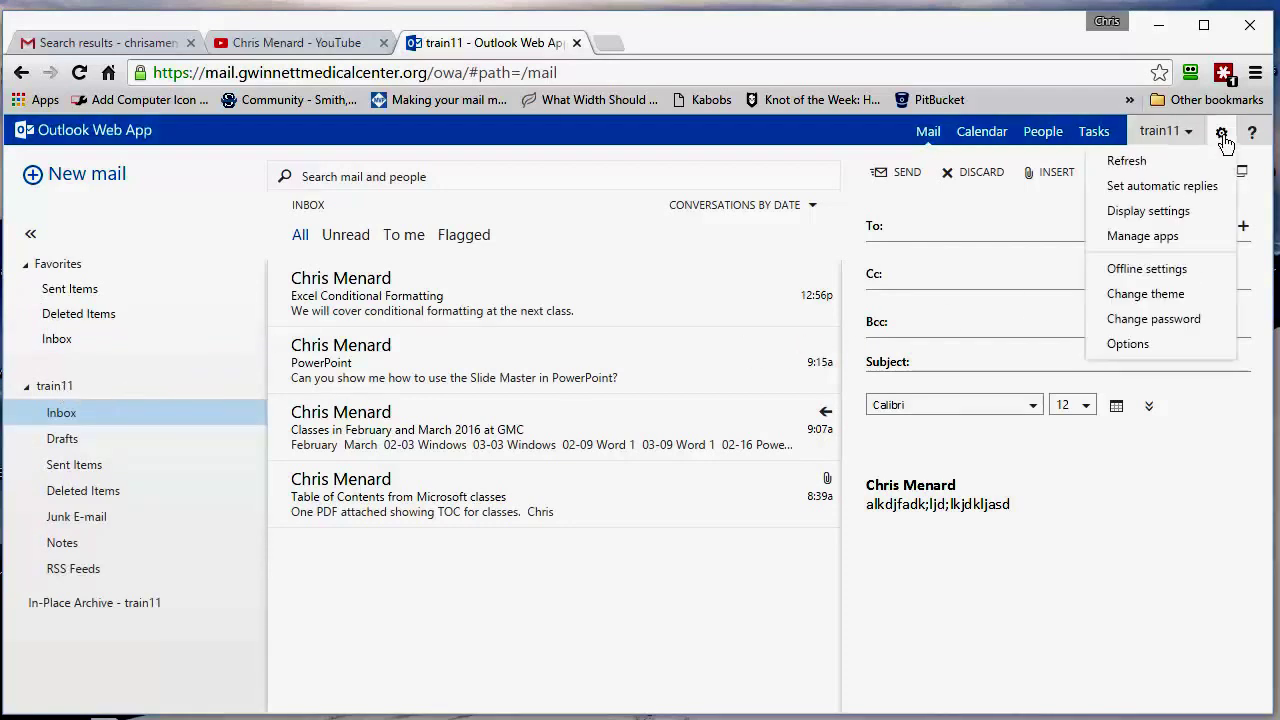
pyautogui.click(1142, 343)
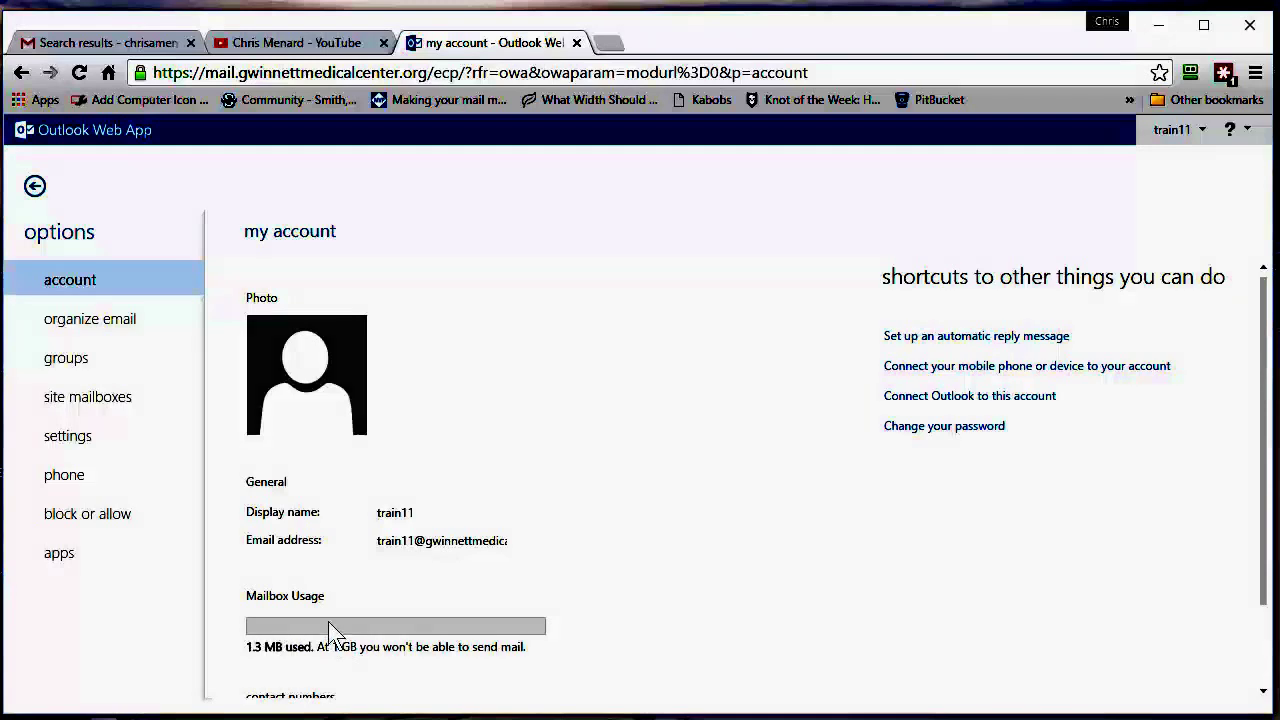
pyautogui.scroll(-1, 330, 625)
pyautogui.scroll(1, 340, 625)
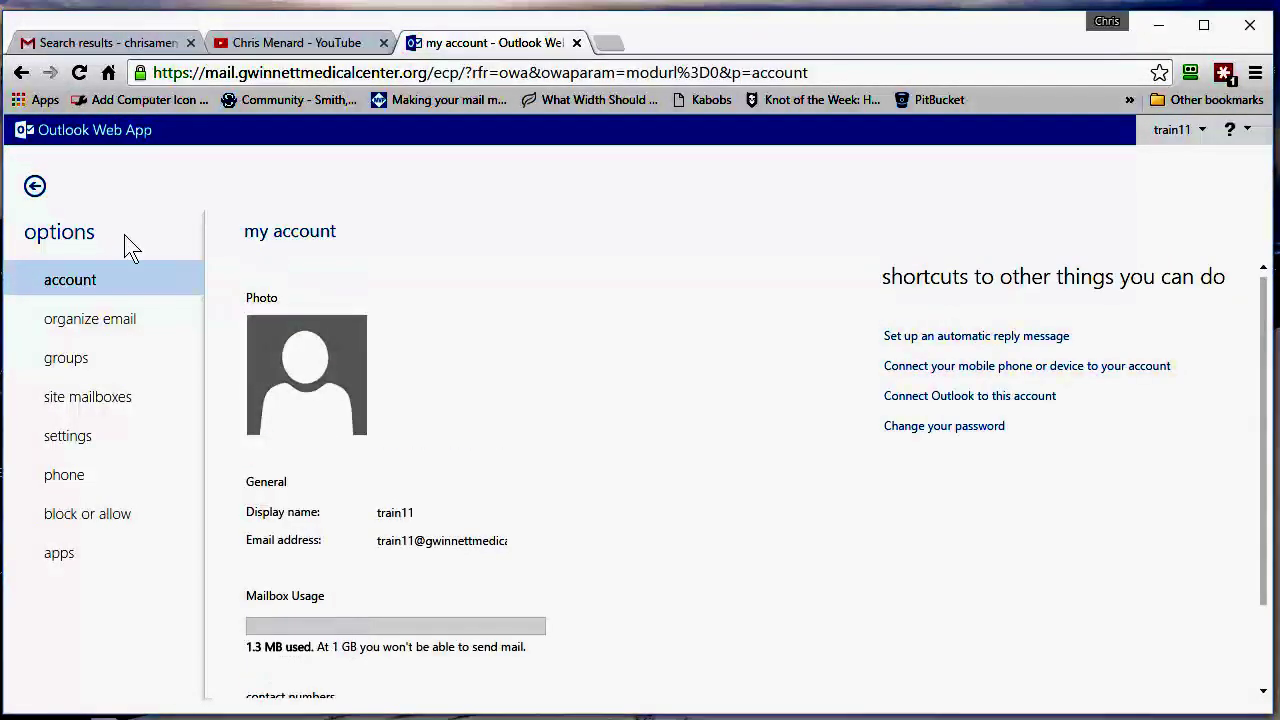
pyautogui.click(36, 188)
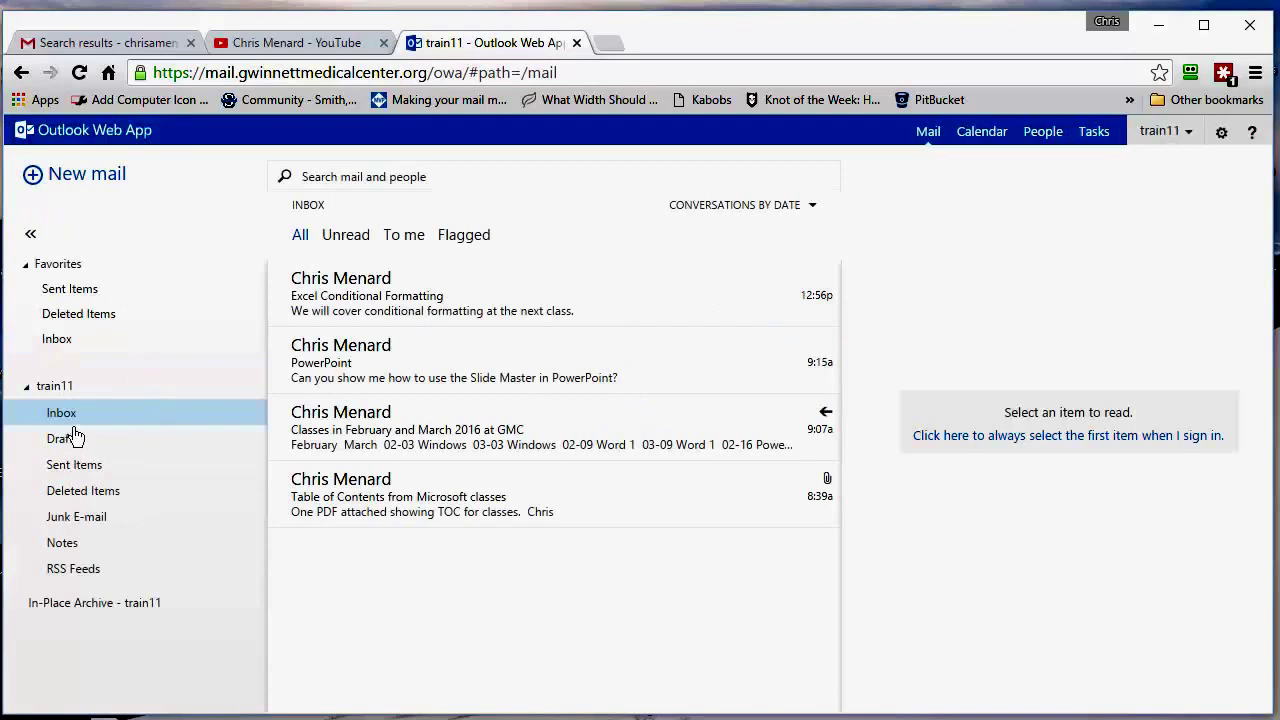
# Expand the In-Place Archive, move the Inbox's PowerPoint message into its first subfolder, and open that subfolder.
pyautogui.moveTo(62, 388); pyautogui.dragTo(193, 611)
pyautogui.click(72, 604)
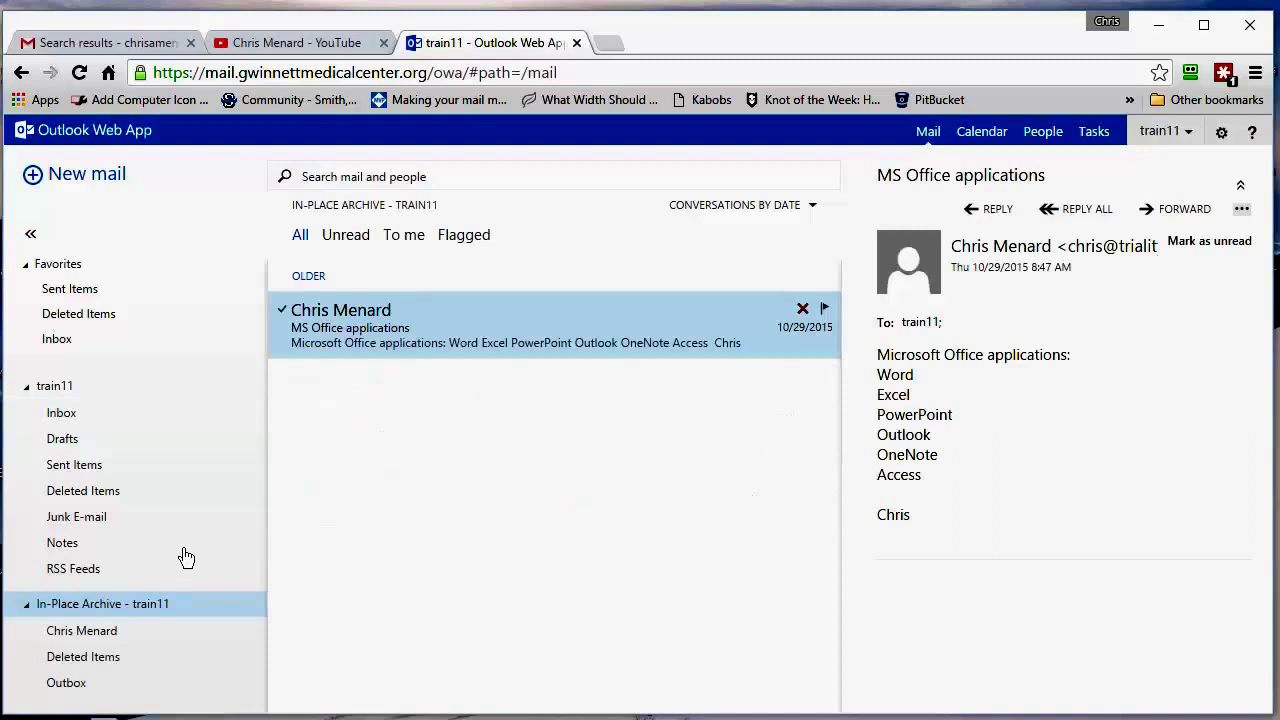
pyautogui.click(82, 414)
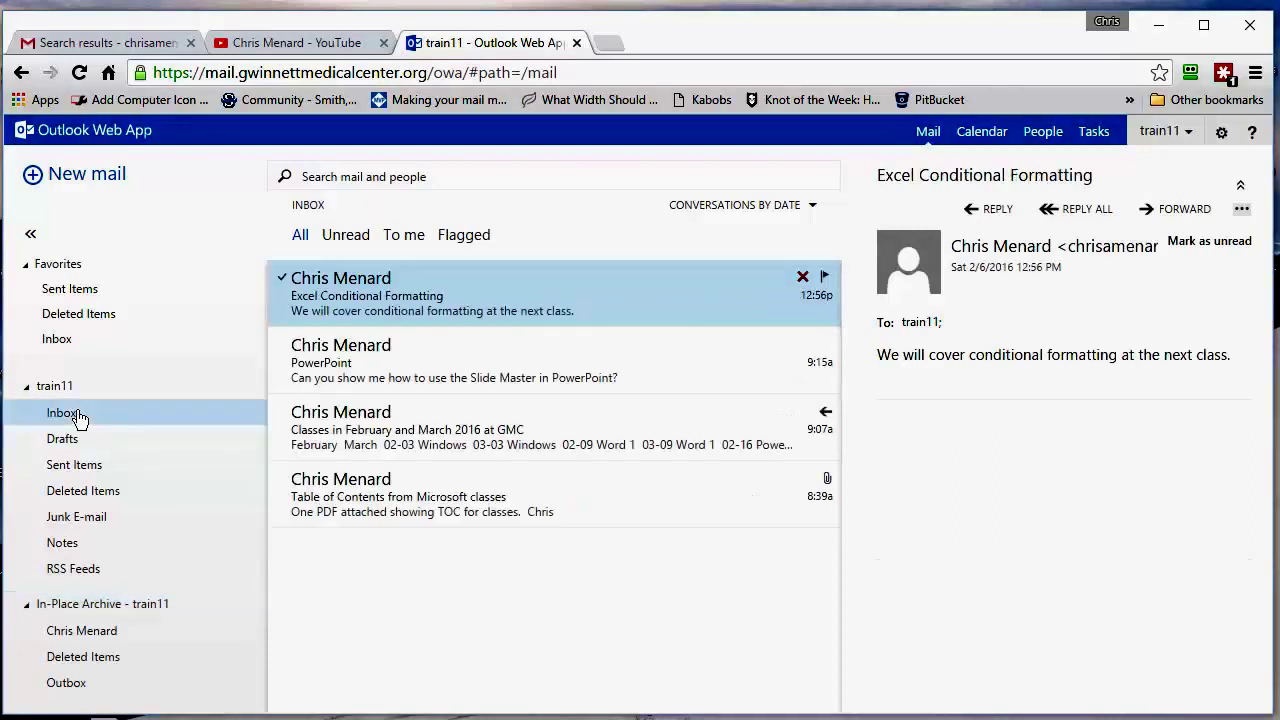
pyautogui.click(379, 356)
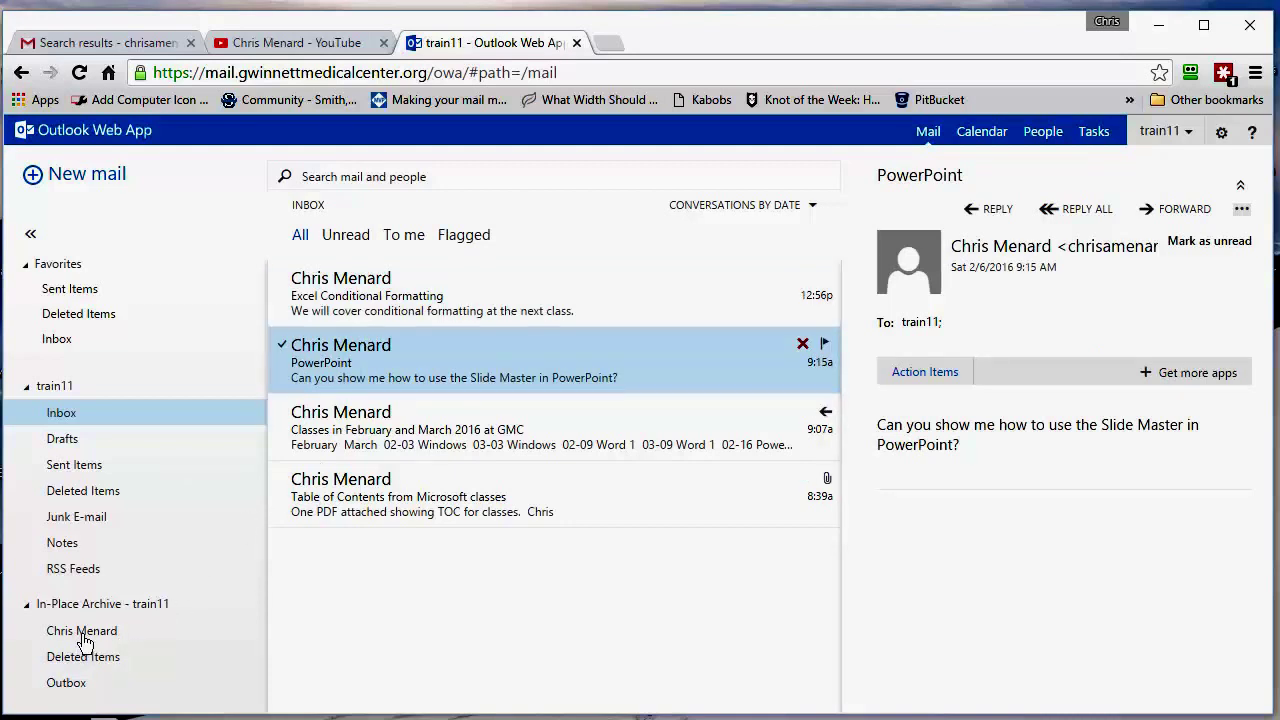
pyautogui.moveTo(324, 385); pyautogui.dragTo(81, 628)
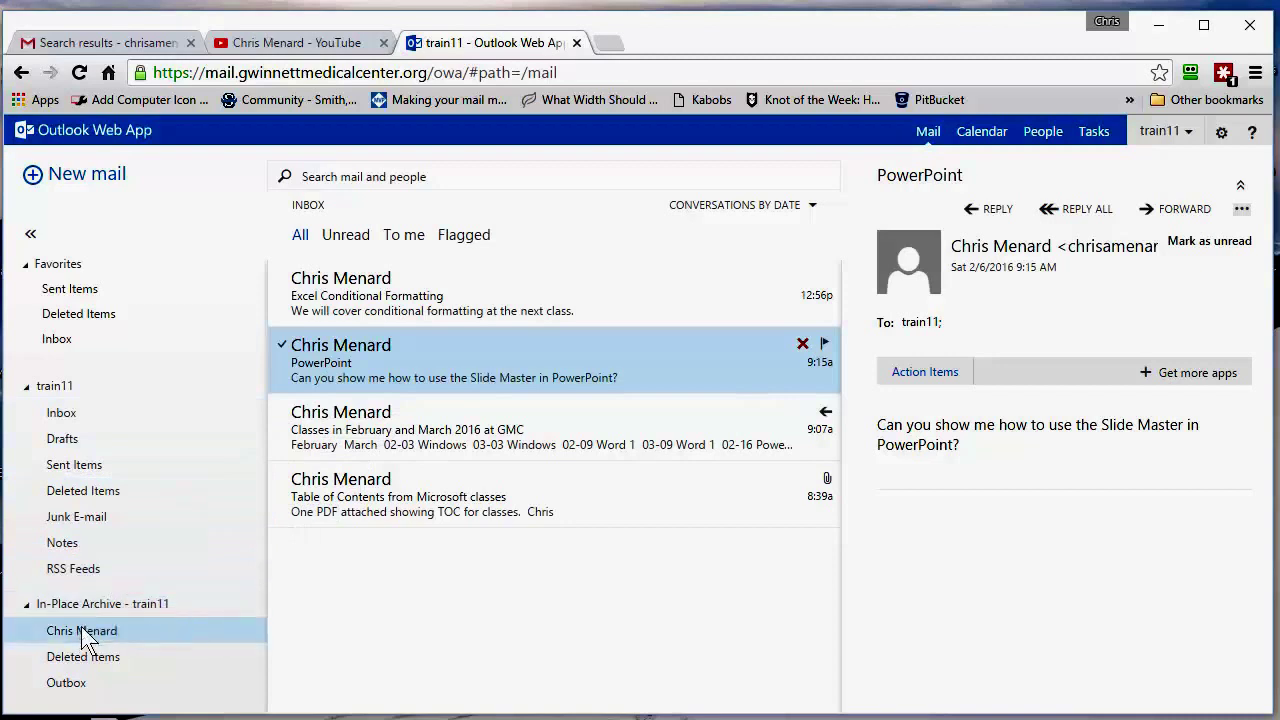
pyautogui.click(80, 628)
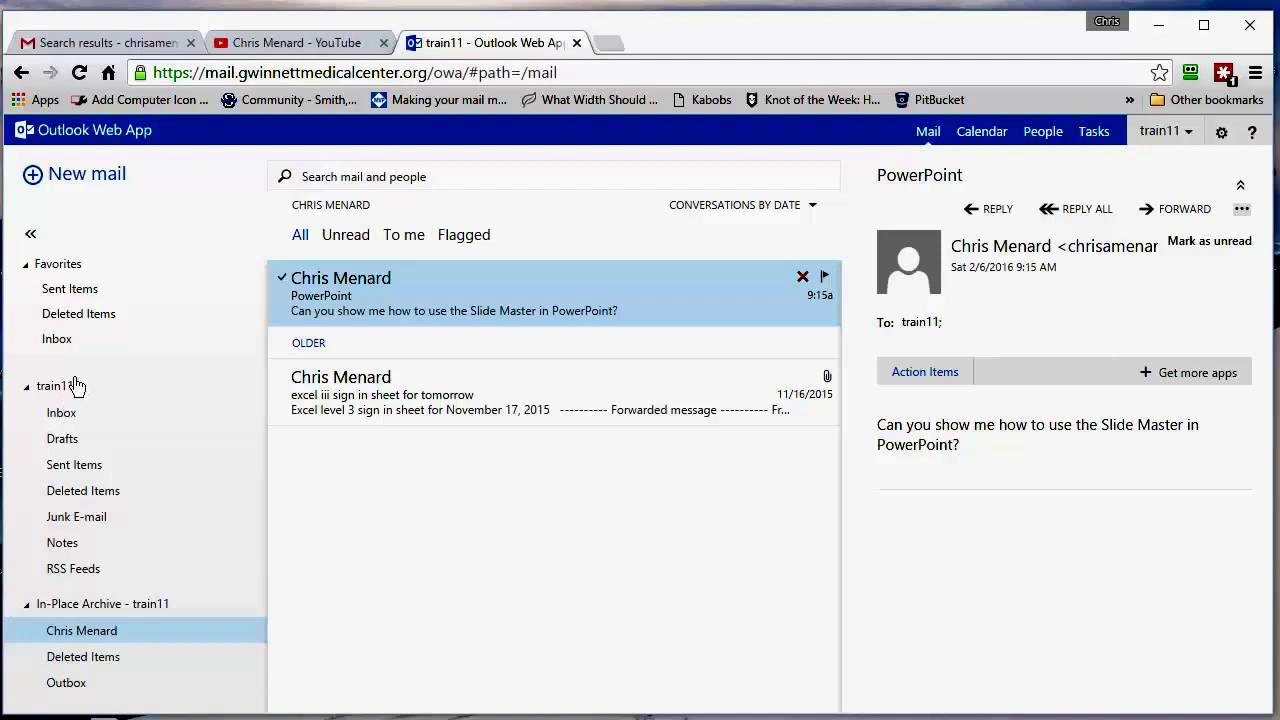
# View the contacts and directory lists in People, and return to Mail.
pyautogui.click(1222, 134)
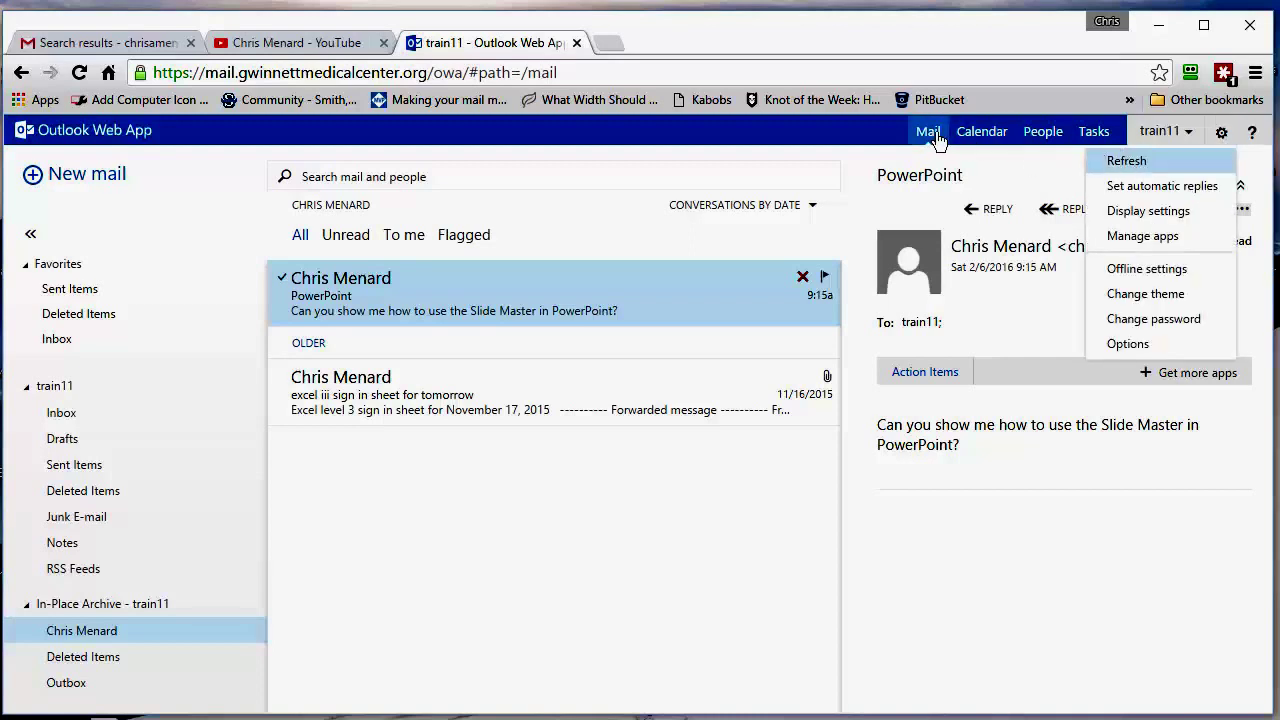
pyautogui.click(1045, 138)
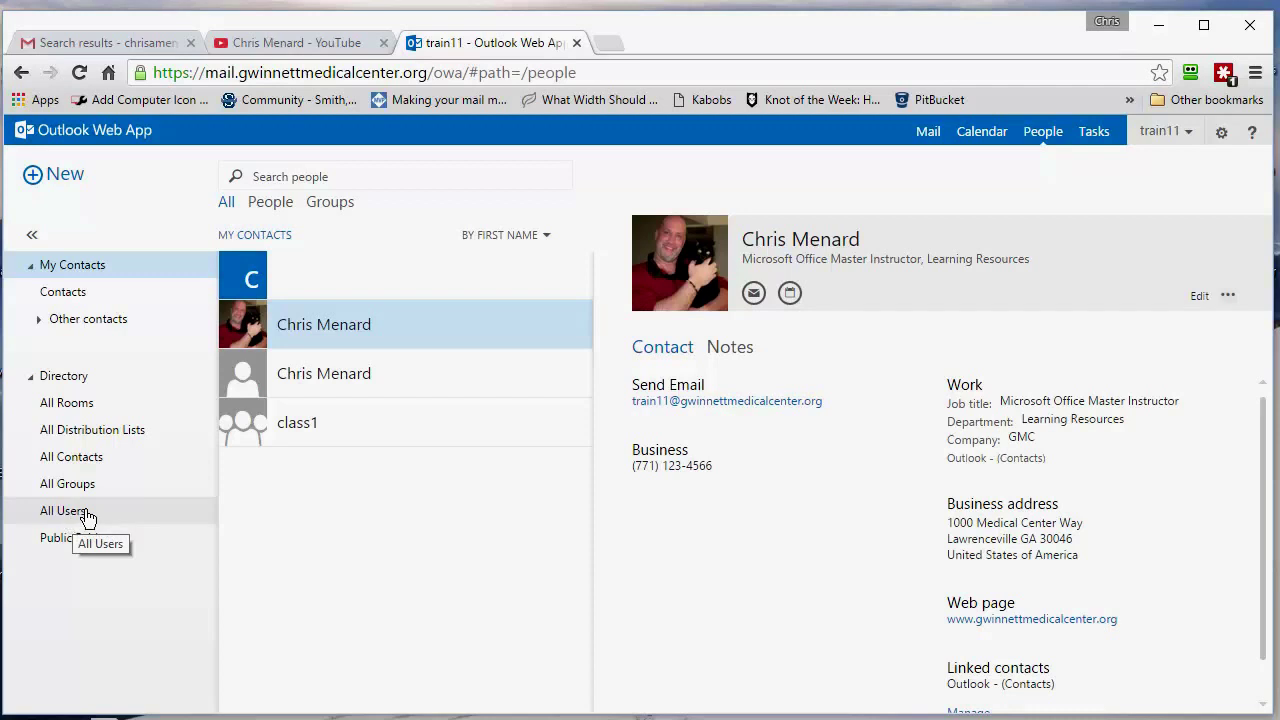
pyautogui.click(932, 134)
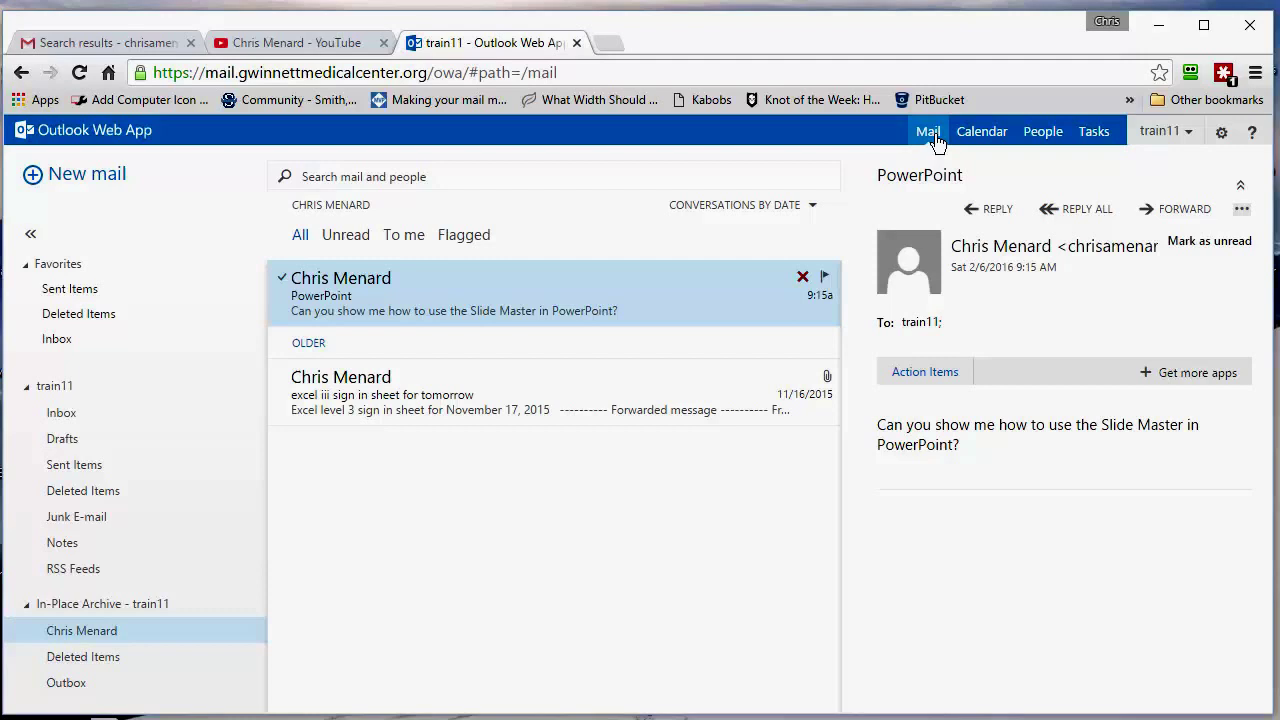